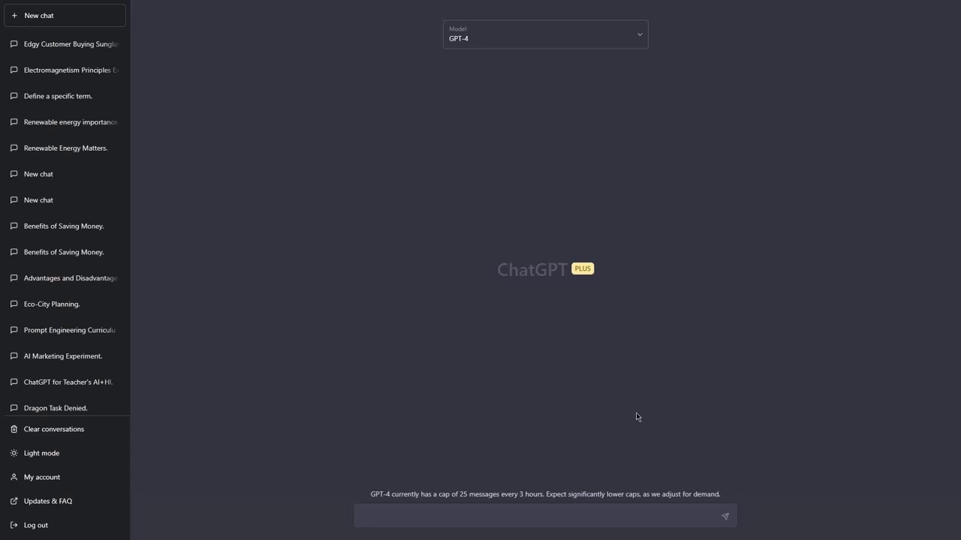
- Send the prompt "Give me a list of tasks for a social media marketer" to the GPT-4 model
{"action": "left_click", "coordinate": [481, 509]}
{"action": "type", "text": "Give me a list of tasks for a s"}
{"action": "key", "text": "BackSpace"}
{"action": "key", "text": "BackSpace"}
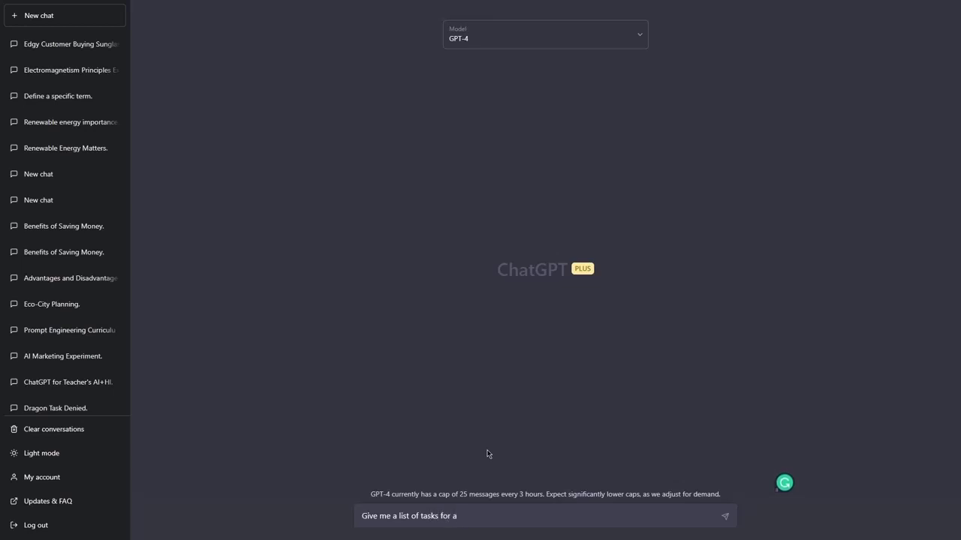
{"action": "type", "text": "social media marketer"}
{"action": "key", "text": "Return"}
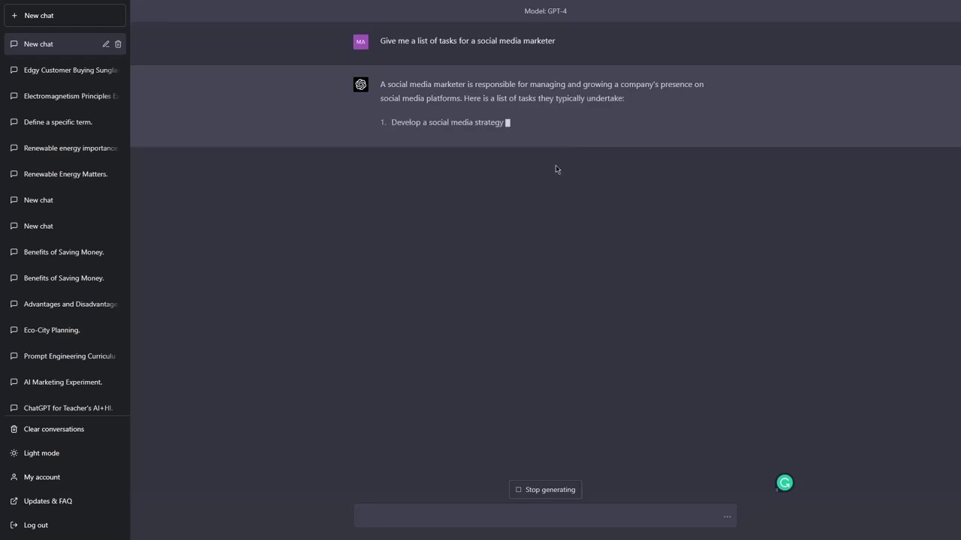
{"action": "left_click_drag", "start_coordinate": [540, 122], "coordinate": [391, 122]}
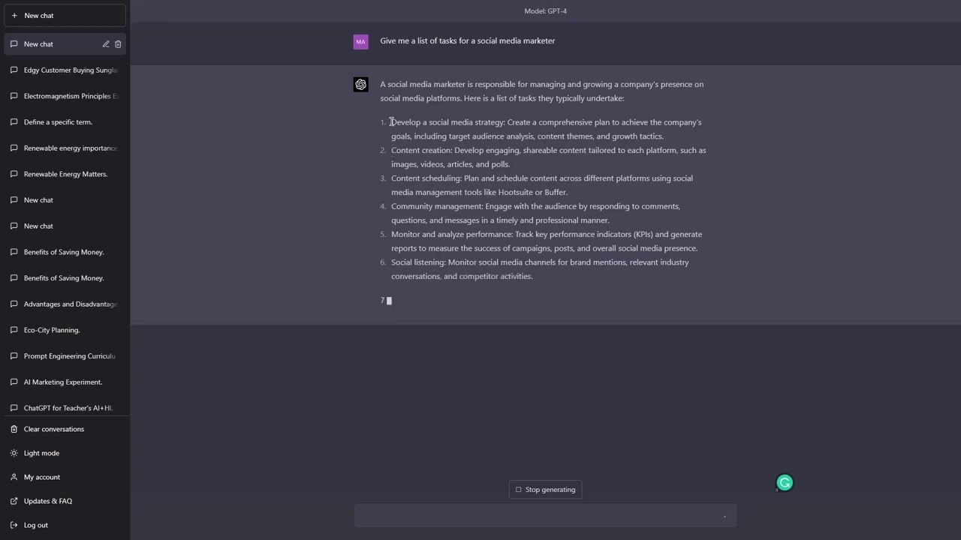
{"action": "left_click_drag", "start_coordinate": [391, 121], "coordinate": [665, 136]}
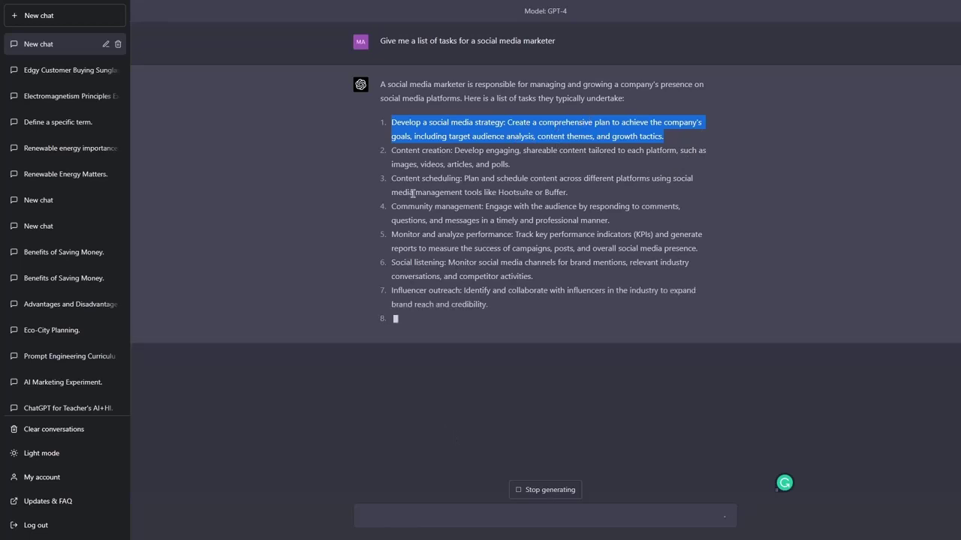
{"action": "mouse_move", "coordinate": [381, 41]}
{"action": "left_mouse_down"}
{"action": "mouse_move", "coordinate": [557, 40]}
{"action": "mouse_move", "coordinate": [384, 40]}
{"action": "left_mouse_up"}
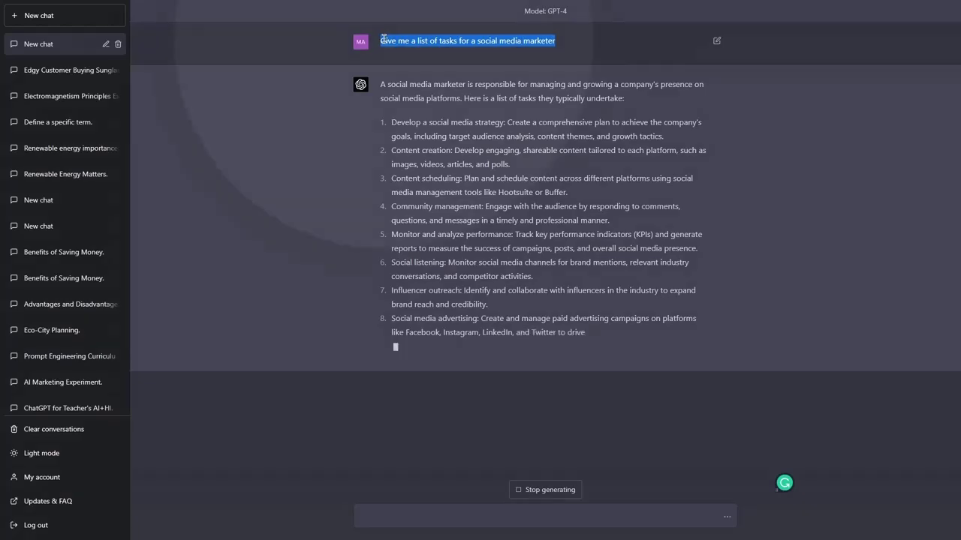
{"action": "left_click", "coordinate": [382, 39]}
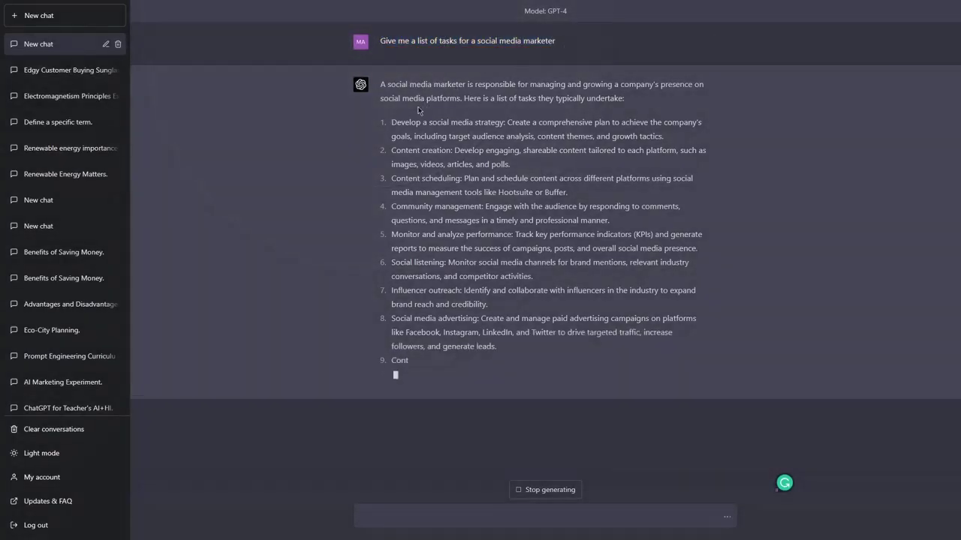
{"action": "left_click_drag", "start_coordinate": [392, 121], "coordinate": [548, 390]}
- Copy the first listed task, "Develop a social media strategy", with its description into the message box
{"action": "left_click_drag", "start_coordinate": [390, 124], "coordinate": [742, 138]}
{"action": "key", "text": "ctrl+c"}
{"action": "left_click", "coordinate": [429, 516]}
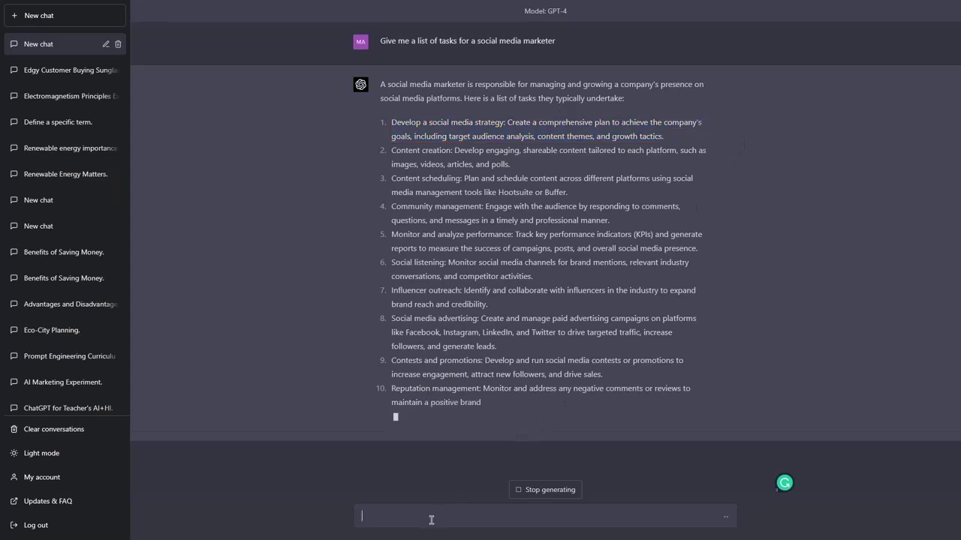
{"action": "key", "text": "ctrl+v"}
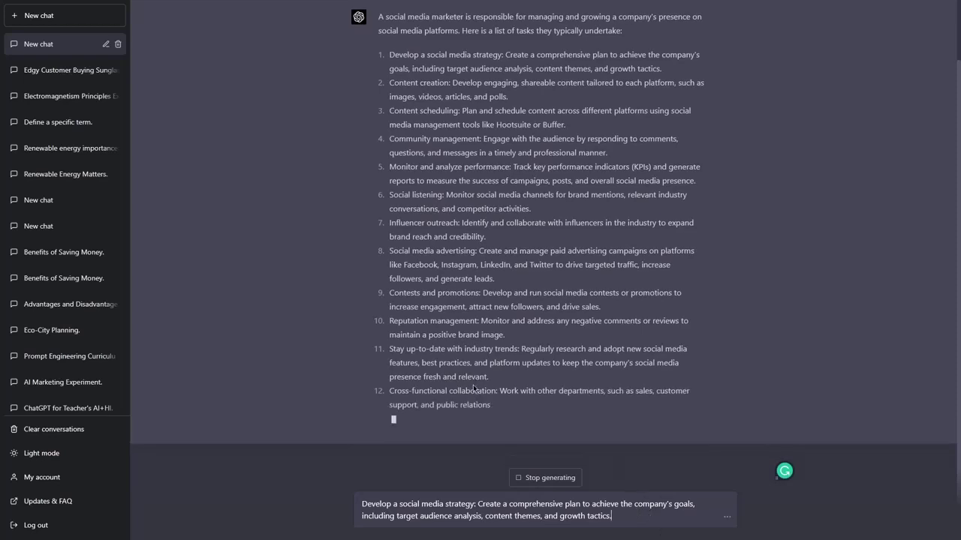
- Replace the draft message with the full "Contests and promotions" task from the list, stop the running response and send it
{"action": "left_click_drag", "start_coordinate": [389, 294], "coordinate": [612, 280]}
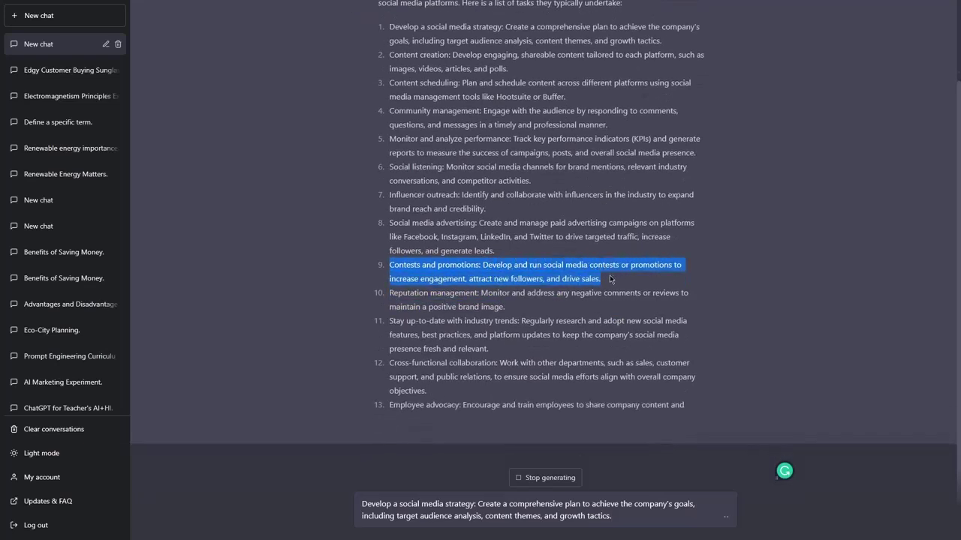
{"action": "key", "text": "ctrl+c"}
{"action": "left_click", "coordinate": [534, 509]}
{"action": "key", "text": "ctrl+a"}
{"action": "key", "text": "ctrl+v"}
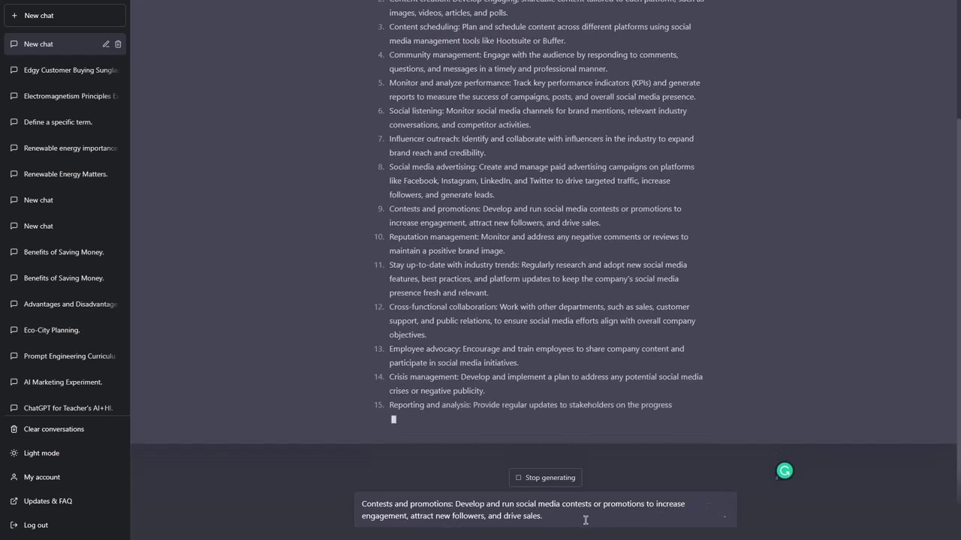
{"action": "left_click", "coordinate": [545, 478]}
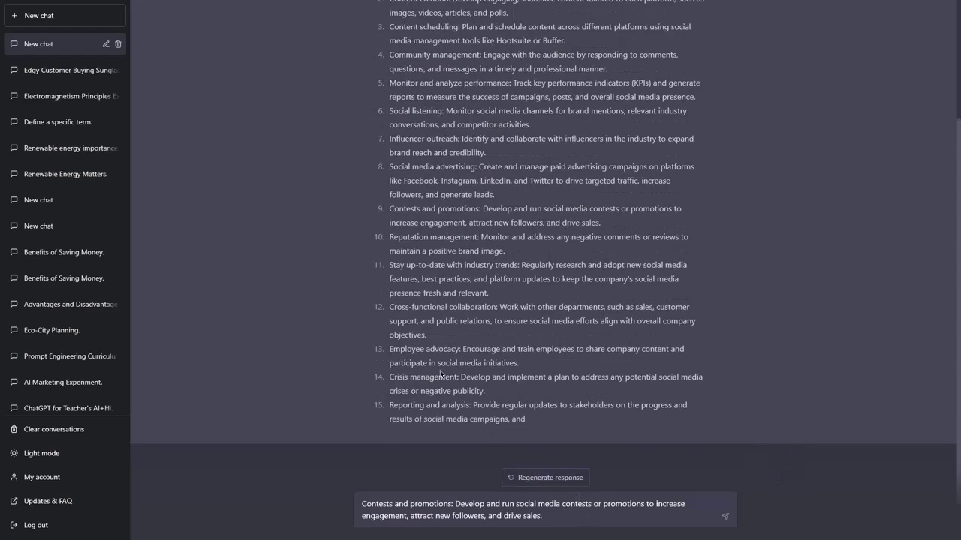
{"action": "left_click", "coordinate": [726, 517]}
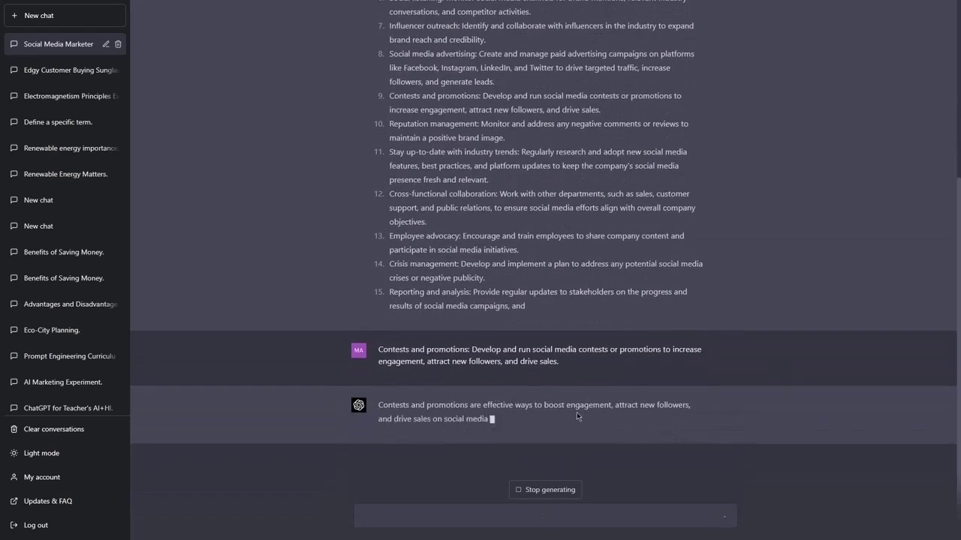
- Review the original prompt, the list of marketer tasks and the response to the contests and promotions prompt
{"action": "scroll", "coordinate": [406, 294], "scroll_direction": "up", "scroll_amount": 3}
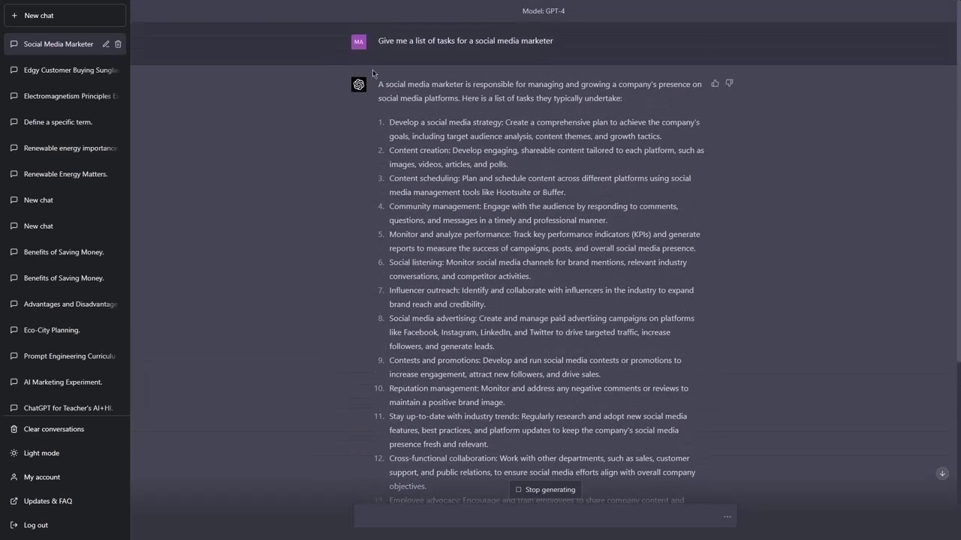
{"action": "scroll", "coordinate": [373, 69], "scroll_direction": "down", "scroll_amount": 4}
{"action": "left_click_drag", "start_coordinate": [377, 309], "coordinate": [635, 335]}
{"action": "scroll", "coordinate": [450, 330], "scroll_direction": "up", "scroll_amount": 5}
{"action": "scroll", "coordinate": [400, 324], "scroll_direction": "down", "scroll_amount": 2}
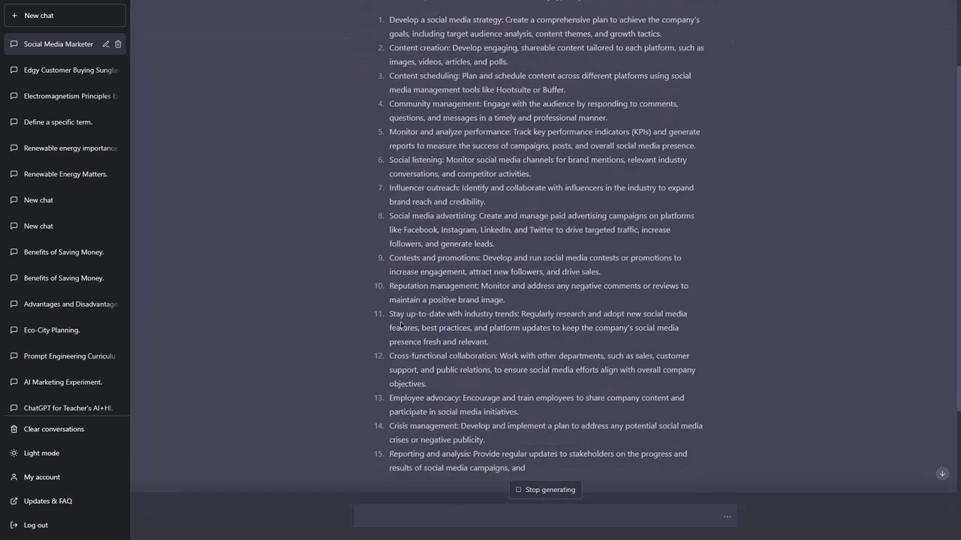
{"action": "left_click_drag", "start_coordinate": [392, 355], "coordinate": [414, 368]}
{"action": "left_click", "coordinate": [428, 304]}
{"action": "left_click_drag", "start_coordinate": [385, 254], "coordinate": [641, 278]}
{"action": "scroll", "coordinate": [642, 277], "scroll_direction": "up", "scroll_amount": 2}
{"action": "double_click", "coordinate": [381, 41]}
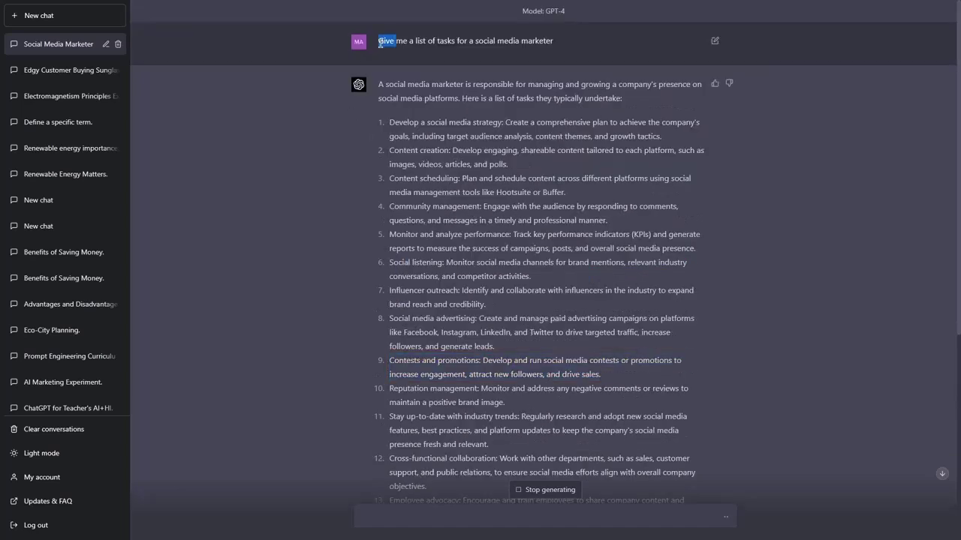
{"action": "triple_click", "coordinate": [381, 41]}
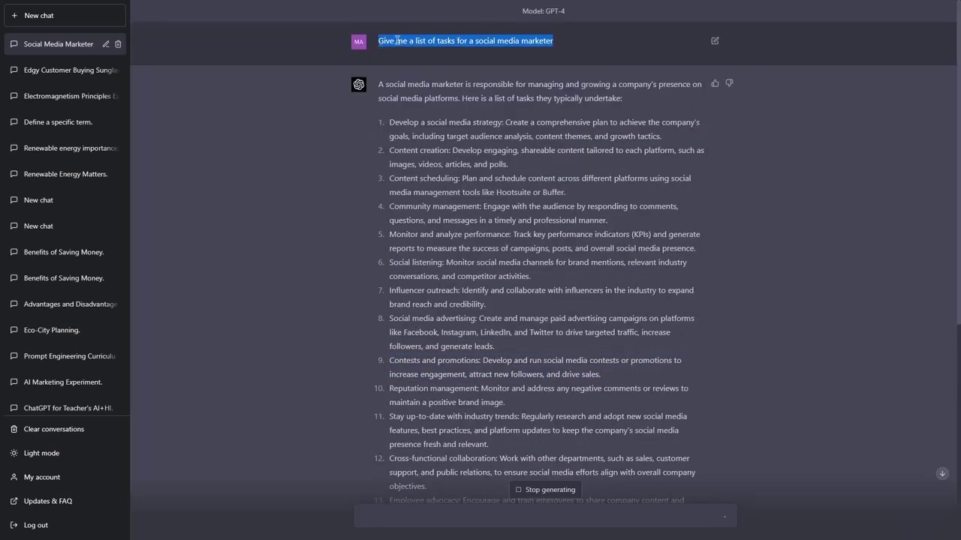
{"action": "scroll", "coordinate": [397, 37], "scroll_direction": "down", "scroll_amount": 2}
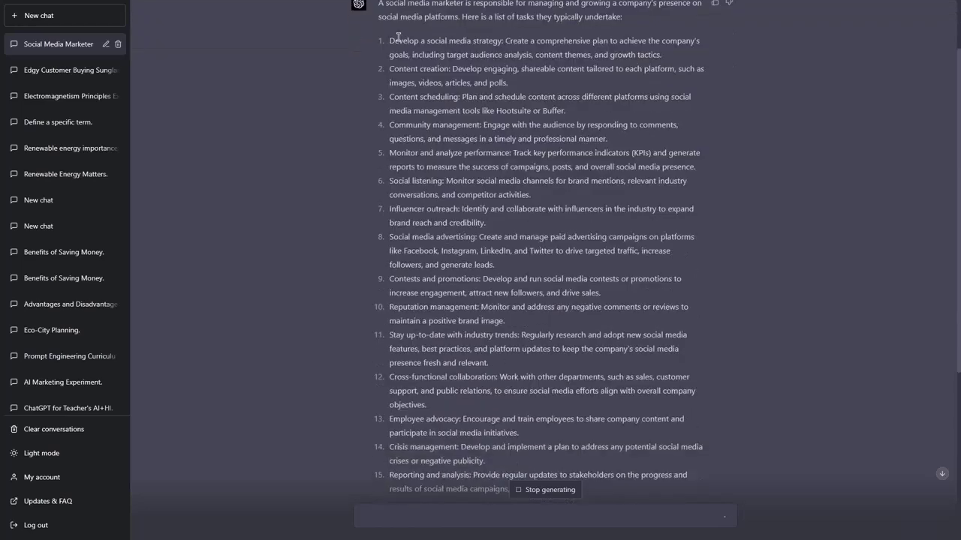
{"action": "left_click_drag", "start_coordinate": [383, 58], "coordinate": [530, 409]}
{"action": "left_click", "coordinate": [529, 427]}
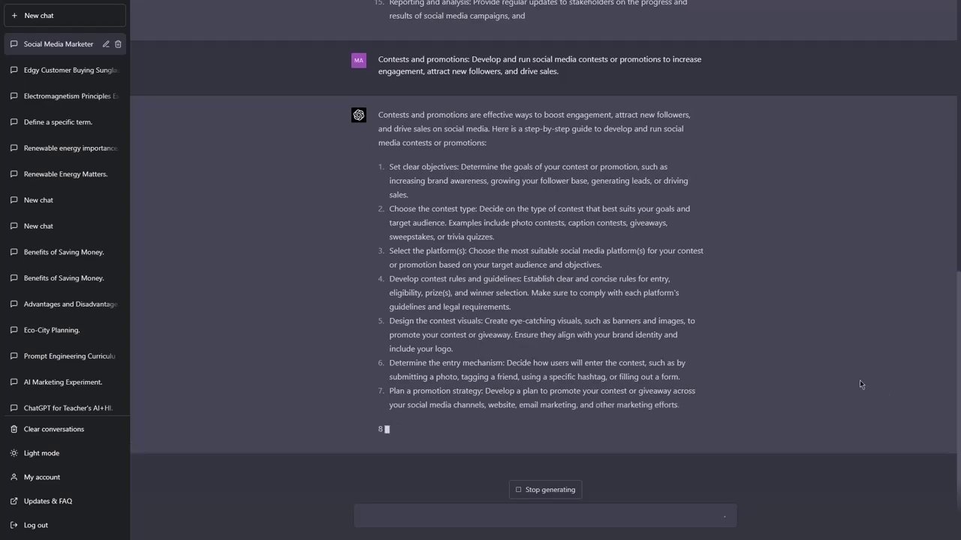
{"action": "scroll", "coordinate": [826, 368], "scroll_direction": "up", "scroll_amount": 3}
{"action": "scroll", "coordinate": [787, 359], "scroll_direction": "down", "scroll_amount": 3}
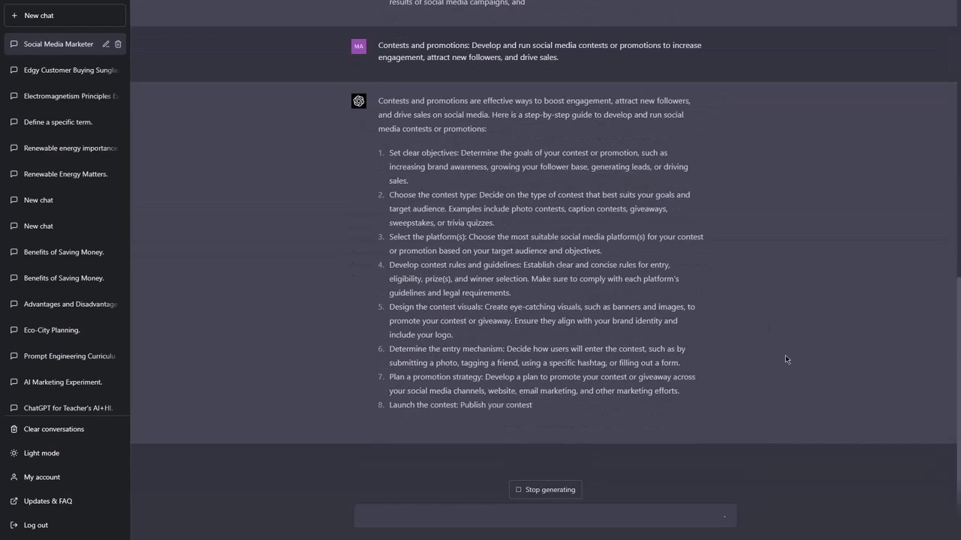
{"action": "scroll", "coordinate": [757, 332], "scroll_direction": "up", "scroll_amount": 3}
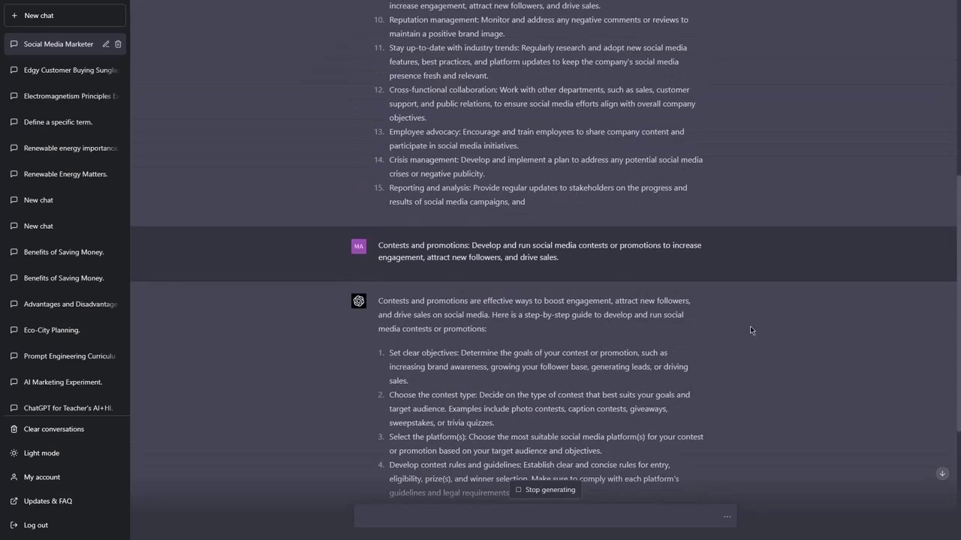
{"action": "scroll", "coordinate": [750, 325], "scroll_direction": "down", "scroll_amount": 3}
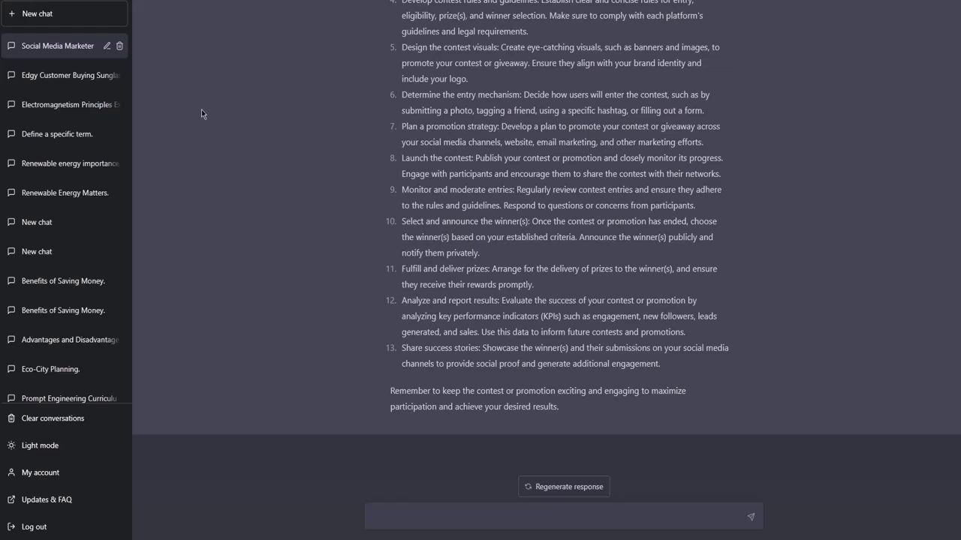
- Start a new chat and choose GPT-4 as its model
{"action": "left_click", "coordinate": [88, 14]}
{"action": "left_click", "coordinate": [519, 46]}
{"action": "left_click", "coordinate": [508, 120]}
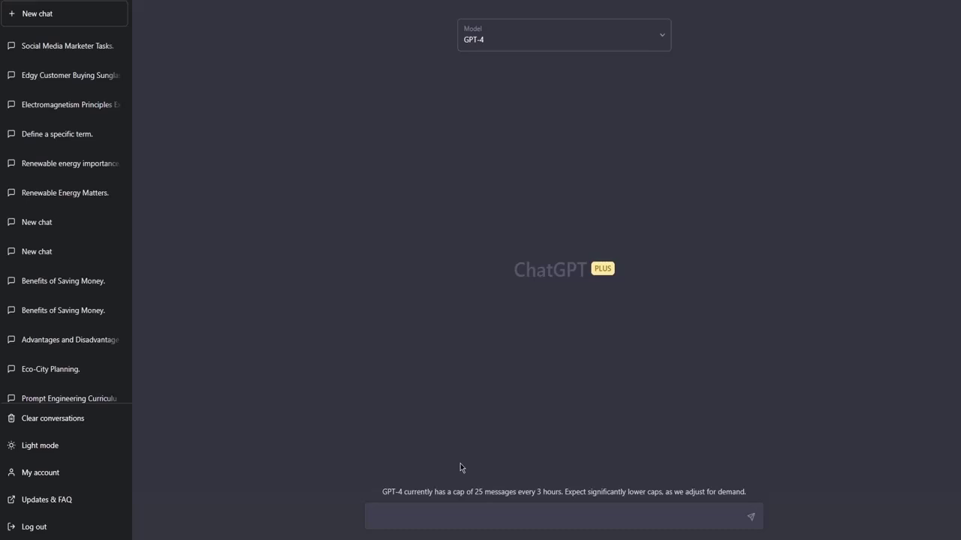
- Send the prompt "Generate a prompt for ChatGPT that would help me to create an engaging trailer script for an upcoming movie"
{"action": "left_click", "coordinate": [451, 516]}
{"action": "type", "text": "Generate a prompt"}
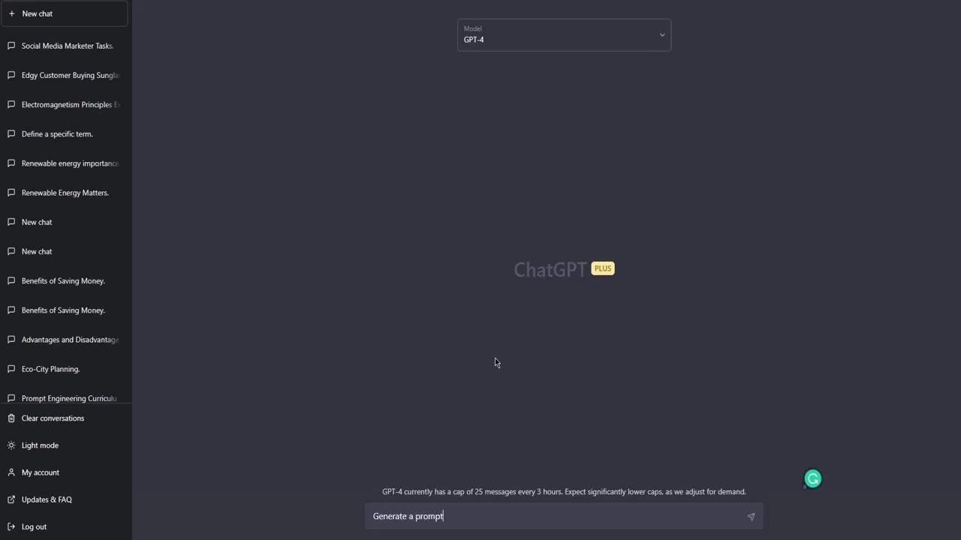
{"action": "type", "text": " for ChatGPT that would "}
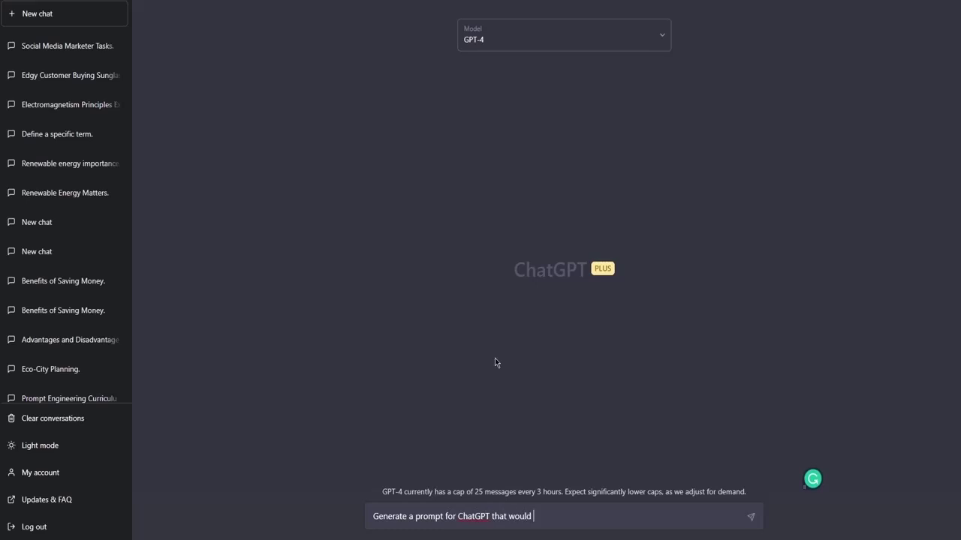
{"action": "type", "text": "help me to"}
{"action": "type", "text": "create an engaging "}
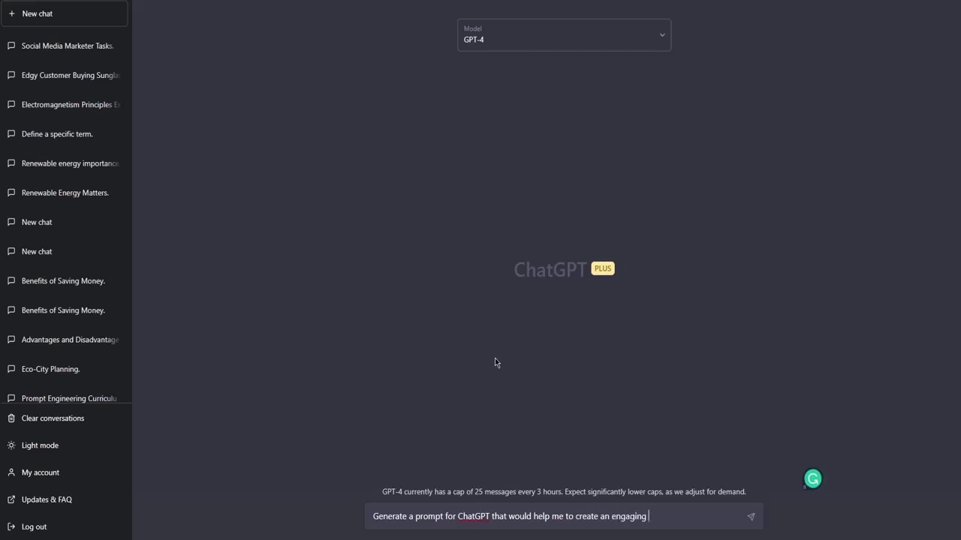
{"action": "type", "text": "trailer script for a future"}
{"action": "key", "text": "ctrl+BackSpace"}
{"action": "type", "text": "n upcoming "}
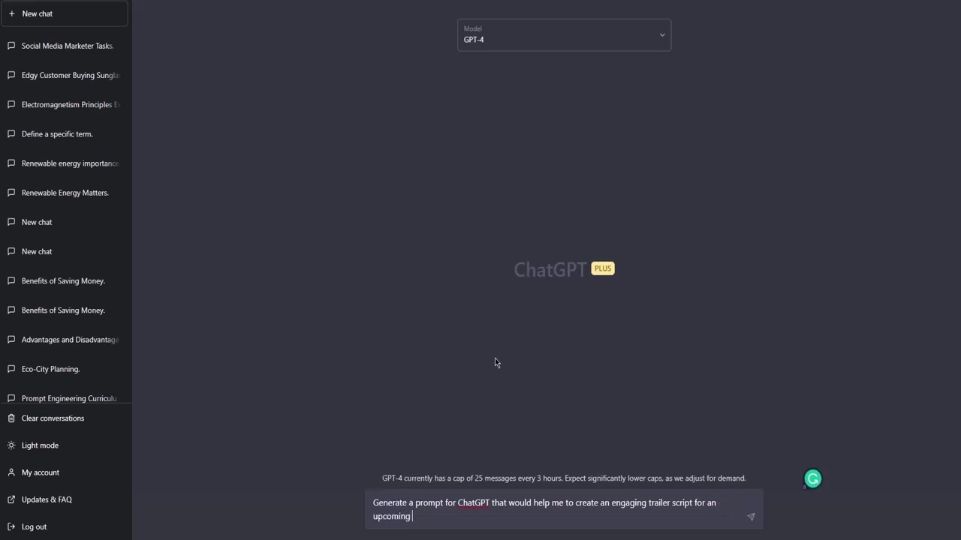
{"action": "type", "text": "movie"}
{"action": "key", "text": "Return"}
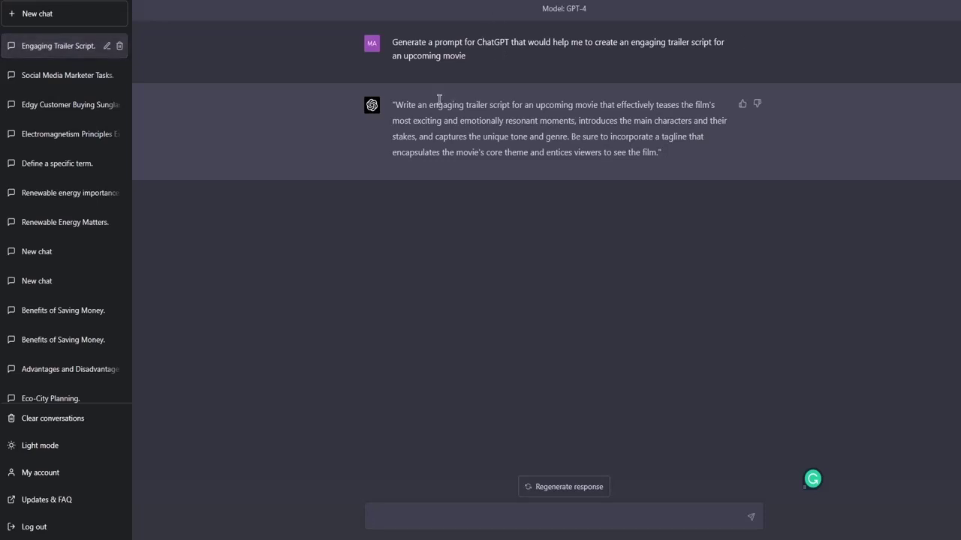
{"action": "left_click_drag", "start_coordinate": [395, 105], "coordinate": [610, 137]}
{"action": "left_click_drag", "start_coordinate": [389, 39], "coordinate": [469, 63]}
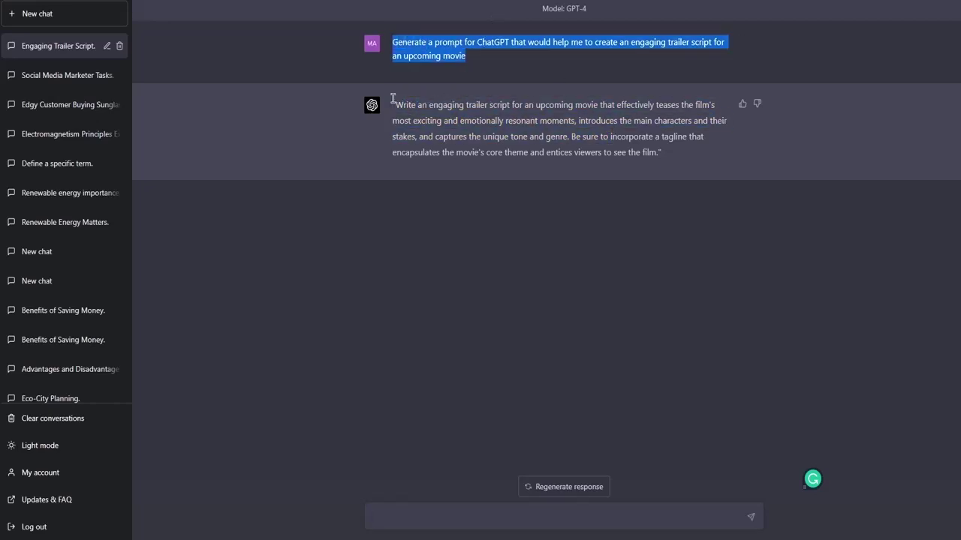
{"action": "left_click_drag", "start_coordinate": [395, 105], "coordinate": [661, 166]}
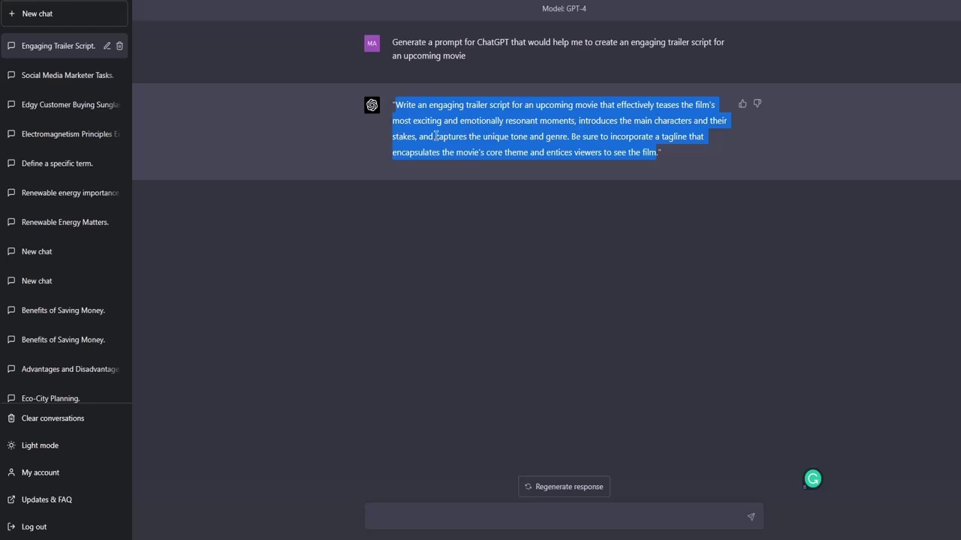
{"action": "left_click", "coordinate": [466, 139]}
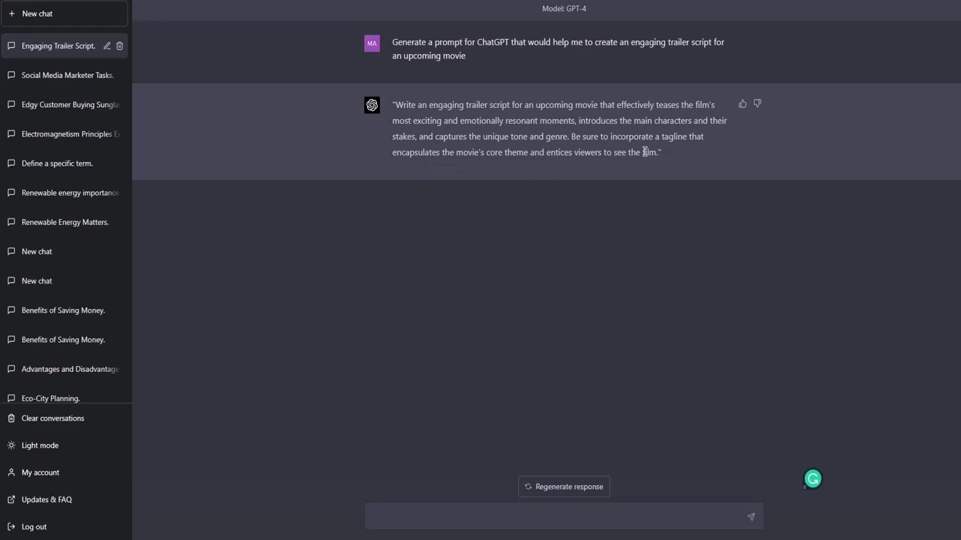
- Copy the generated trailer script prompt, without its quotation marks, into the message box
{"action": "left_click_drag", "start_coordinate": [658, 153], "coordinate": [399, 99]}
{"action": "key", "text": "ctrl+c"}
{"action": "left_click", "coordinate": [422, 515]}
{"action": "key", "text": "ctrl+v"}
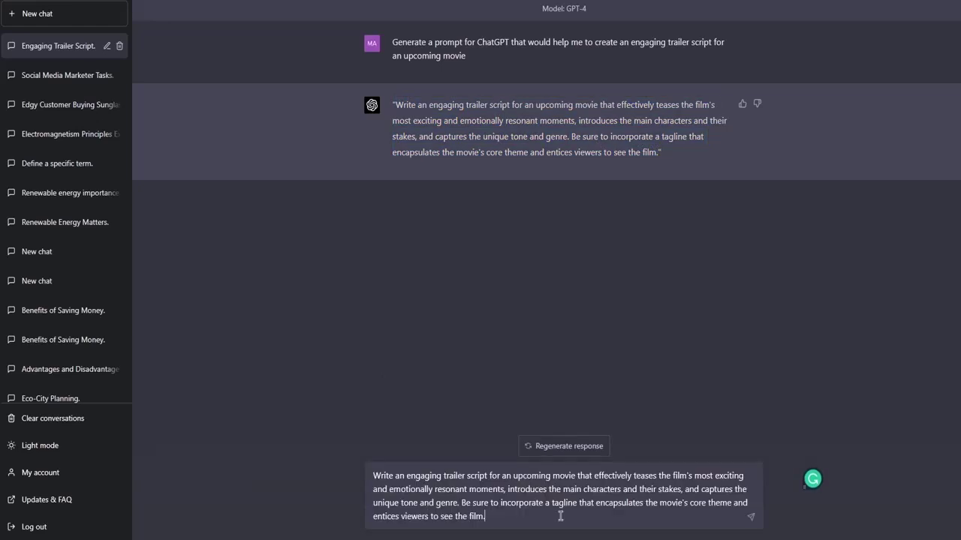
- Add the line "The film is a documentary about the lives of penguins in Antarctica" below the pasted prompt and send it
{"action": "key", "text": "shift+Return"}
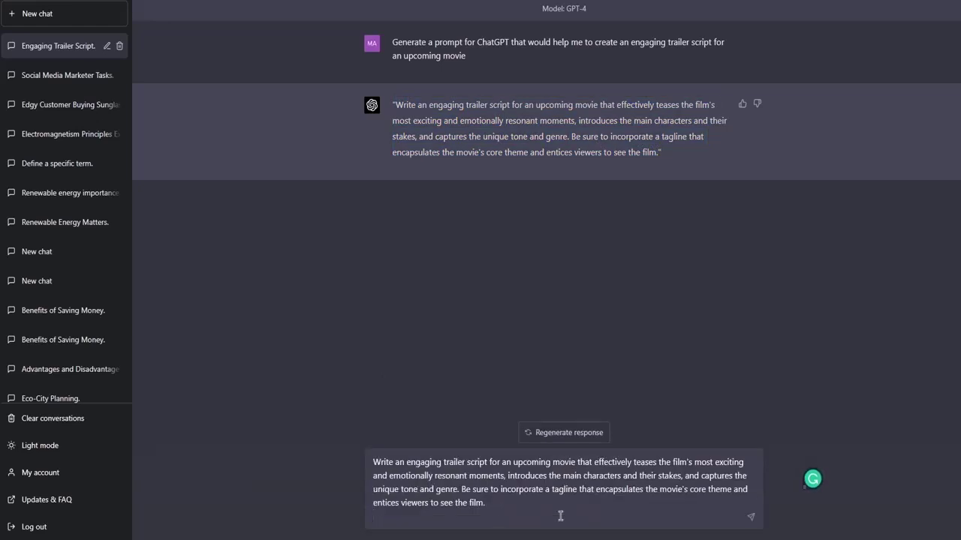
{"action": "type", "text": "The film is a documentary about "}
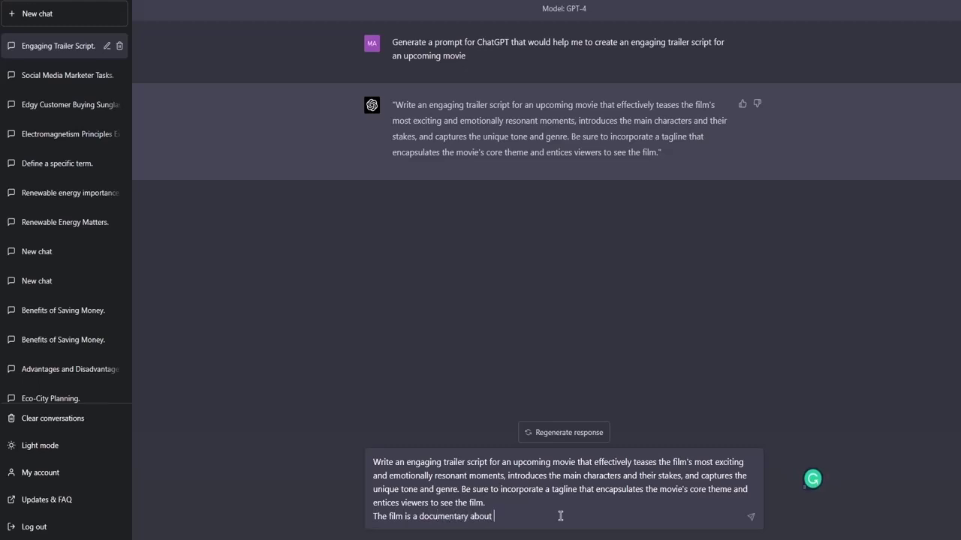
{"action": "type", "text": "the lives of penguins in Antar"}
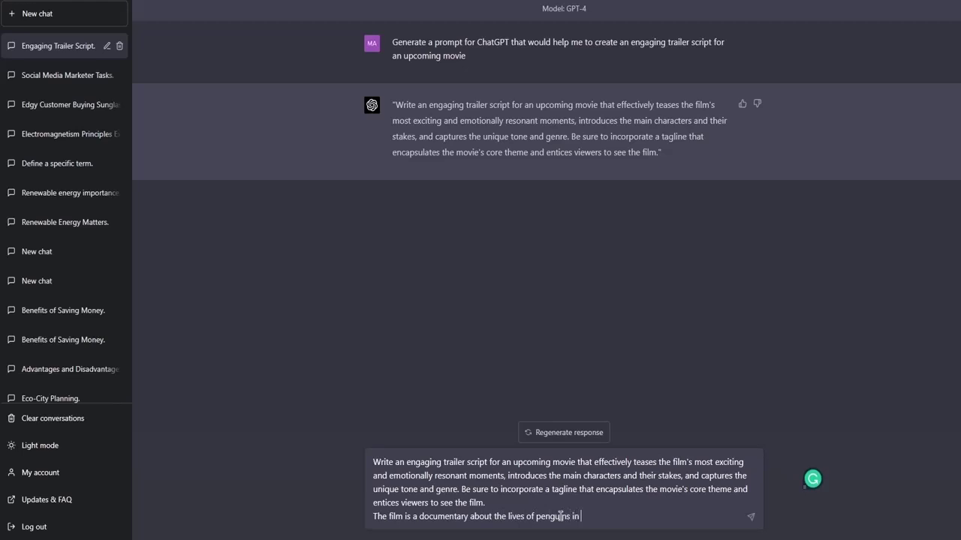
{"action": "type", "text": "ctica"}
{"action": "key", "text": "Return"}
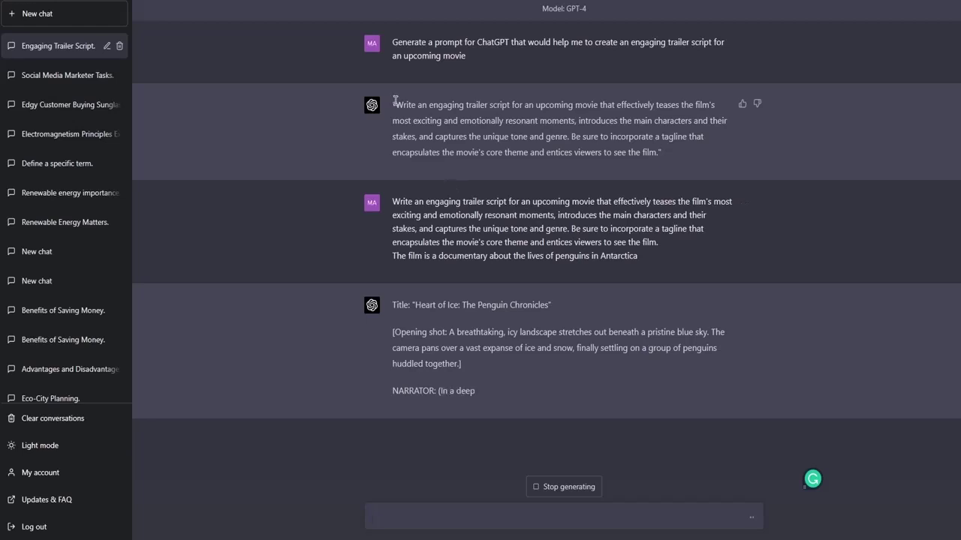
- Review how the initial request led to the generated prompt and the penguin documentary trailer script
{"action": "left_click_drag", "start_coordinate": [395, 104], "coordinate": [433, 89]}
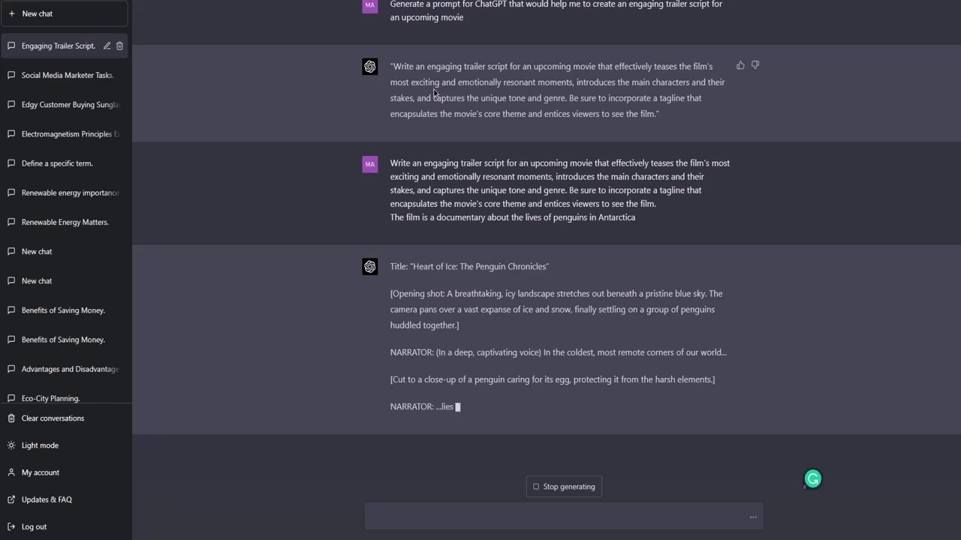
{"action": "scroll", "coordinate": [459, 136], "scroll_direction": "up", "scroll_amount": 1}
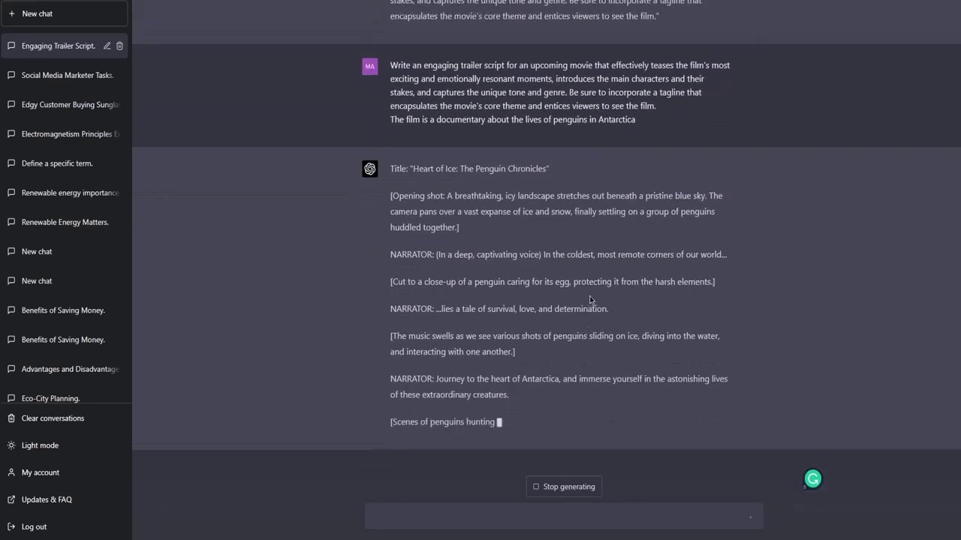
{"action": "scroll", "coordinate": [590, 301], "scroll_direction": "up", "scroll_amount": 2}
{"action": "left_click_drag", "start_coordinate": [390, 42], "coordinate": [488, 60]}
{"action": "left_click", "coordinate": [469, 58]}
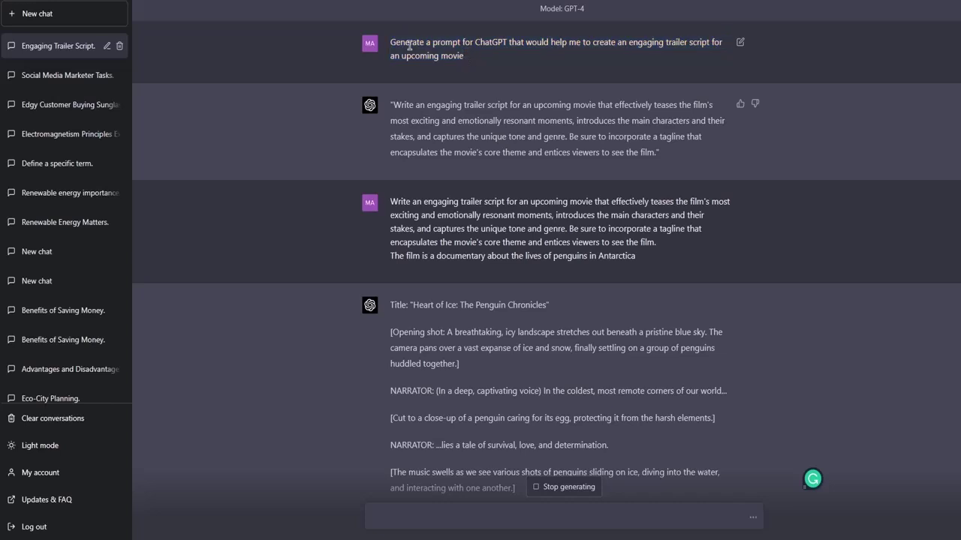
{"action": "left_click_drag", "start_coordinate": [390, 42], "coordinate": [468, 58]}
{"action": "left_click", "coordinate": [613, 85]}
{"action": "left_click_drag", "start_coordinate": [394, 102], "coordinate": [668, 158]}
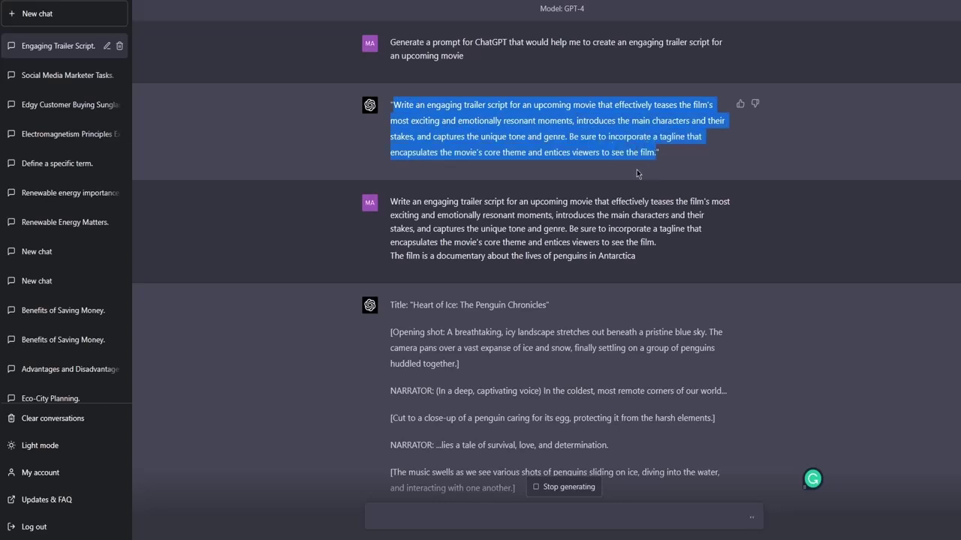
{"action": "left_click", "coordinate": [603, 201]}
{"action": "left_click_drag", "start_coordinate": [390, 39], "coordinate": [467, 75]}
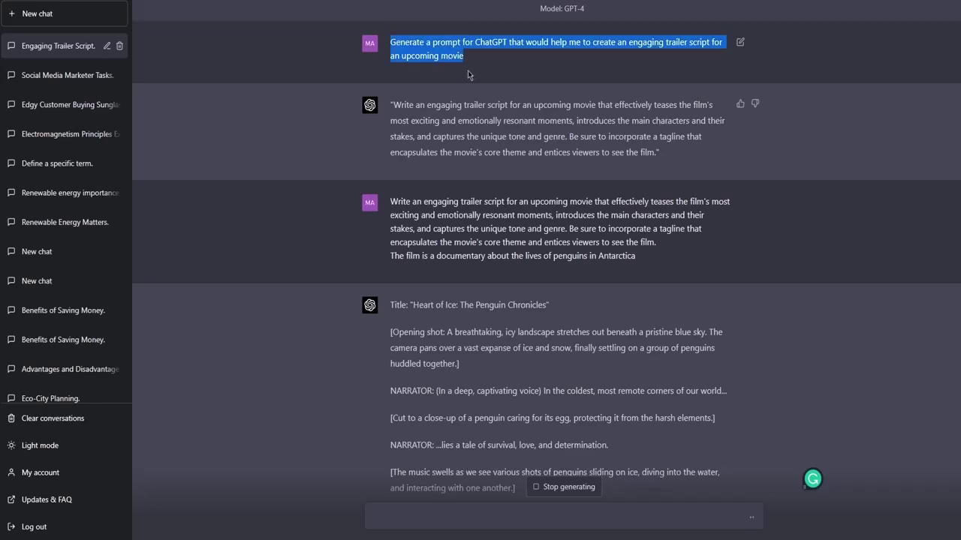
{"action": "left_click_drag", "start_coordinate": [392, 103], "coordinate": [652, 163]}
{"action": "left_click", "coordinate": [652, 163]}
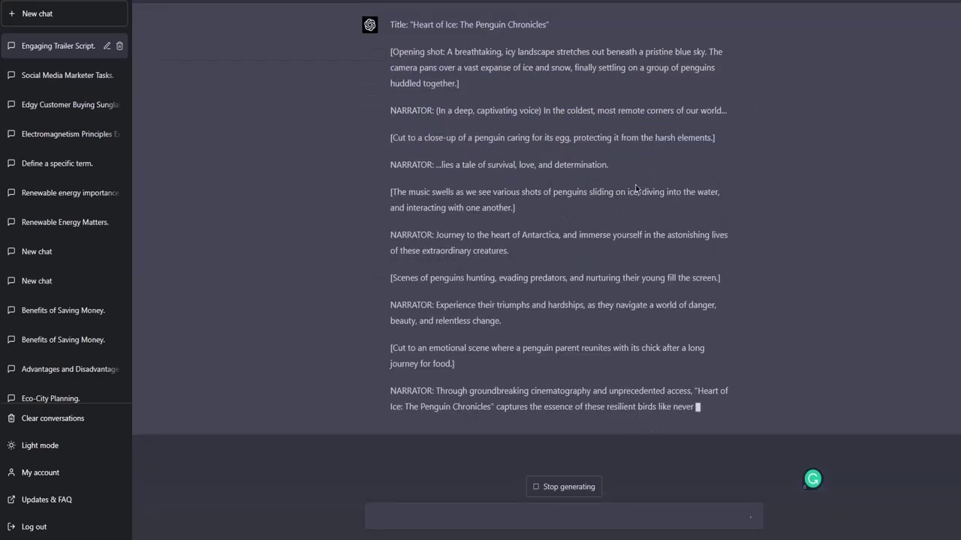
{"action": "scroll", "coordinate": [631, 165], "scroll_direction": "down", "scroll_amount": 4}
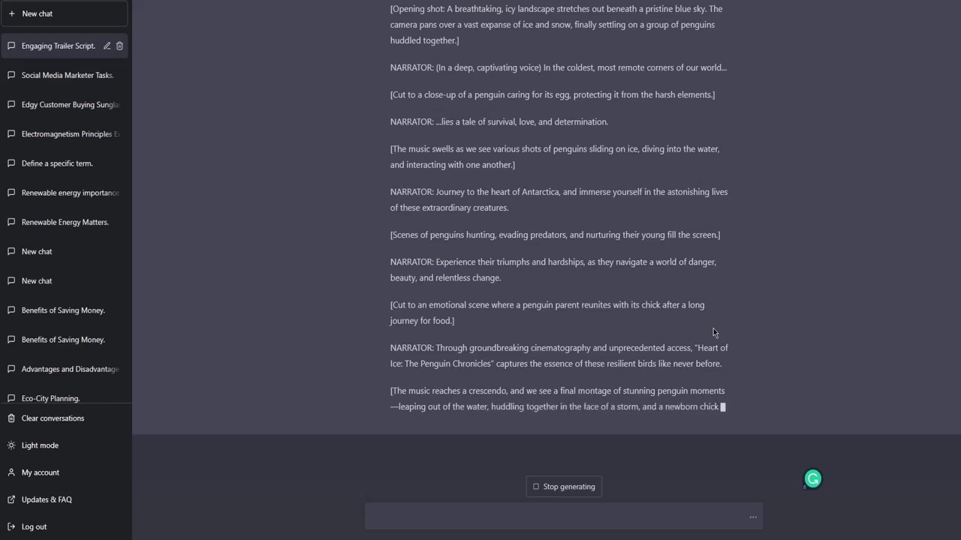
{"action": "scroll", "coordinate": [640, 292], "scroll_direction": "up", "scroll_amount": 5}
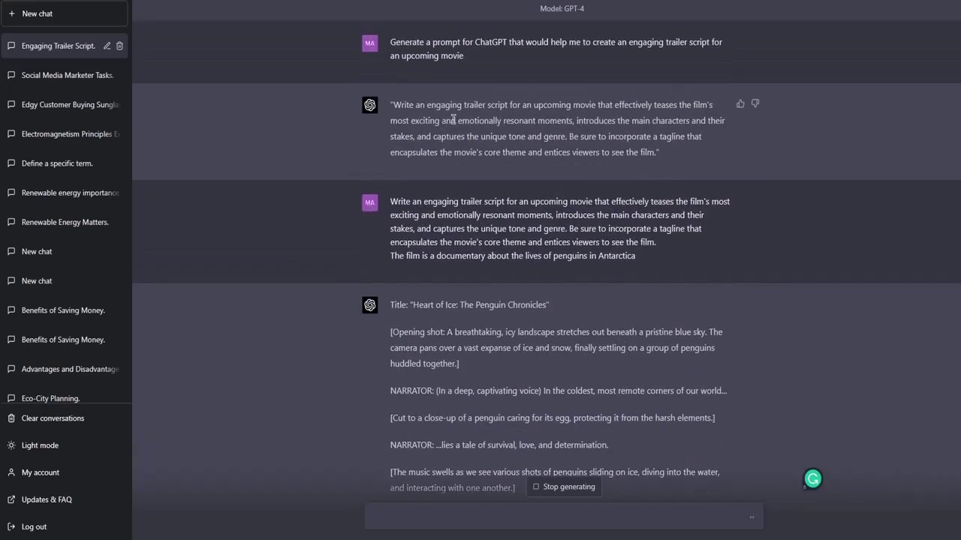
- Compare the short initial request with the specific details in the generated prompt, such as the exciting and emotionally resonant moments
{"action": "left_click_drag", "start_coordinate": [389, 44], "coordinate": [484, 63]}
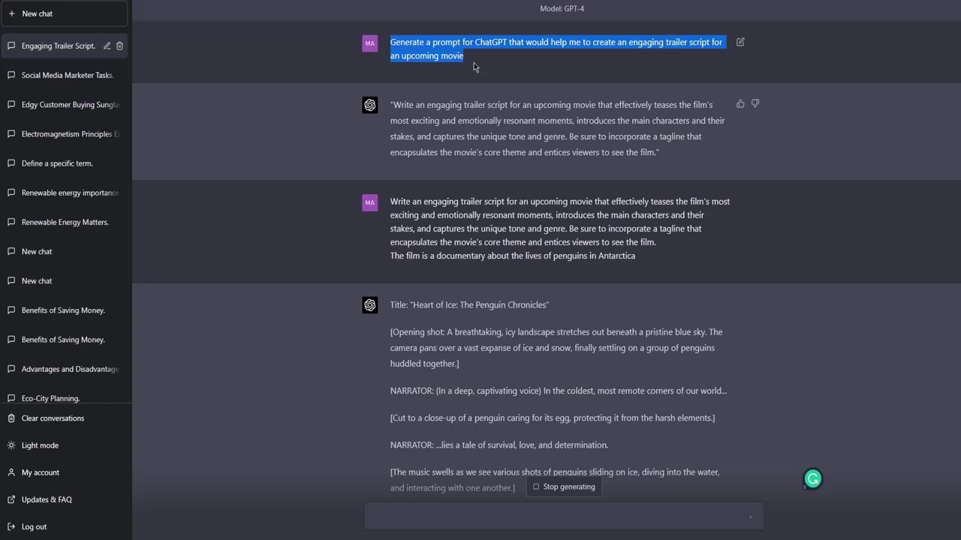
{"action": "left_click", "coordinate": [389, 45]}
{"action": "left_click_drag", "start_coordinate": [389, 45], "coordinate": [491, 62]}
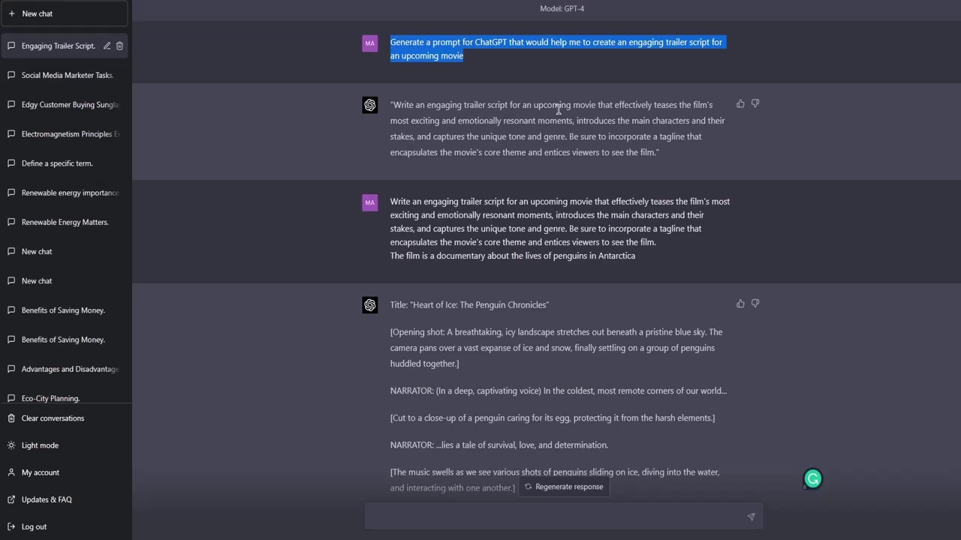
{"action": "left_click_drag", "start_coordinate": [392, 106], "coordinate": [657, 155]}
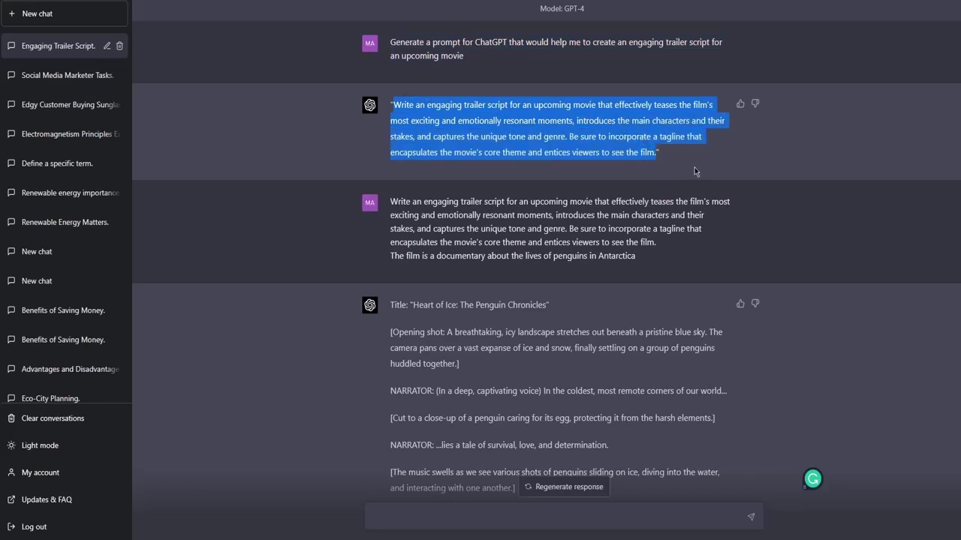
{"action": "triple_click", "coordinate": [481, 52]}
{"action": "triple_click", "coordinate": [543, 125]}
{"action": "left_click", "coordinate": [543, 125]}
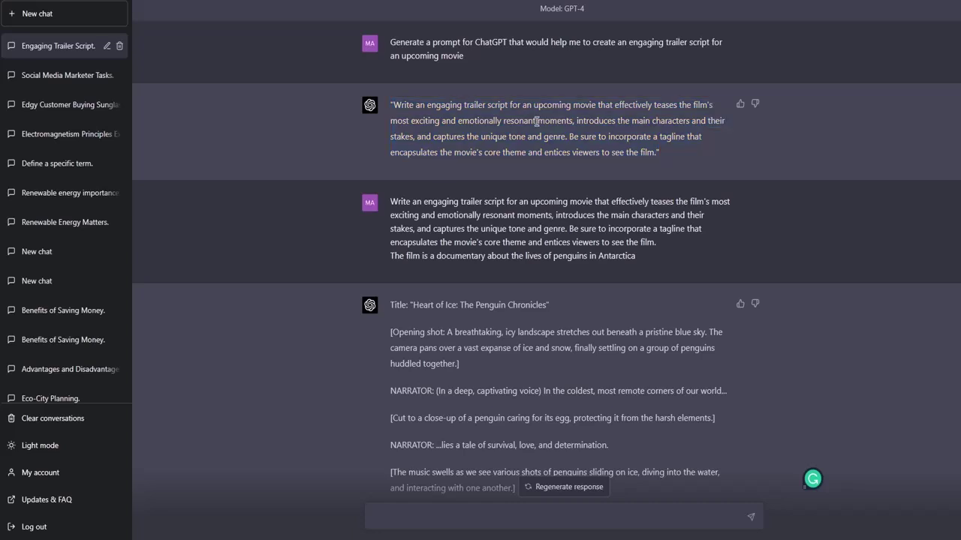
{"action": "left_click_drag", "start_coordinate": [535, 121], "coordinate": [574, 121]}
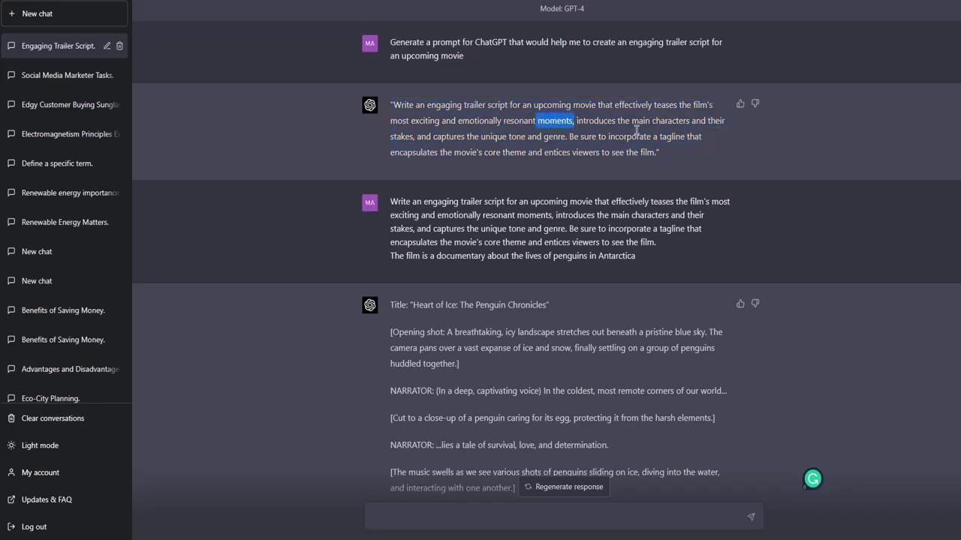
{"action": "triple_click", "coordinate": [521, 44]}
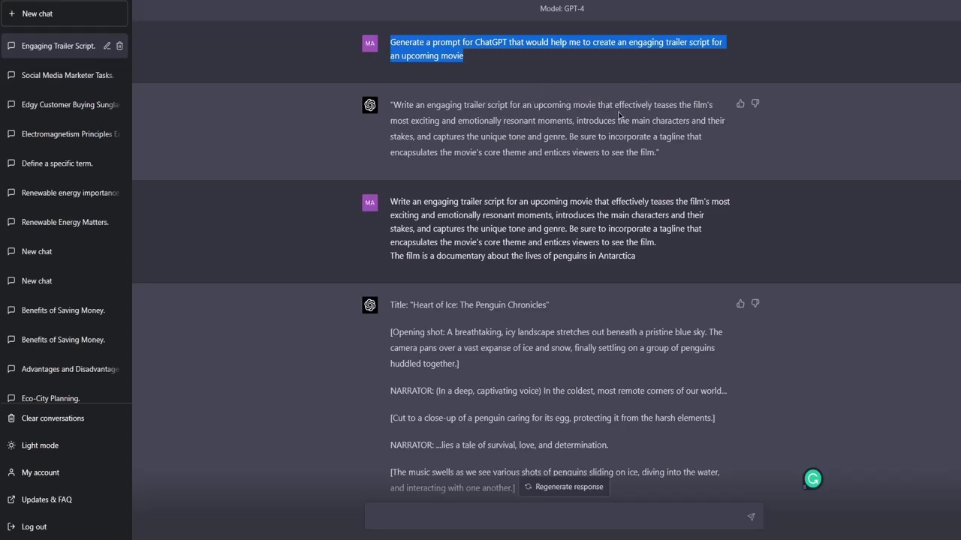
{"action": "left_click_drag", "start_coordinate": [409, 124], "coordinate": [473, 122]}
{"action": "left_click", "coordinate": [558, 124]}
{"action": "double_click", "coordinate": [559, 124]}
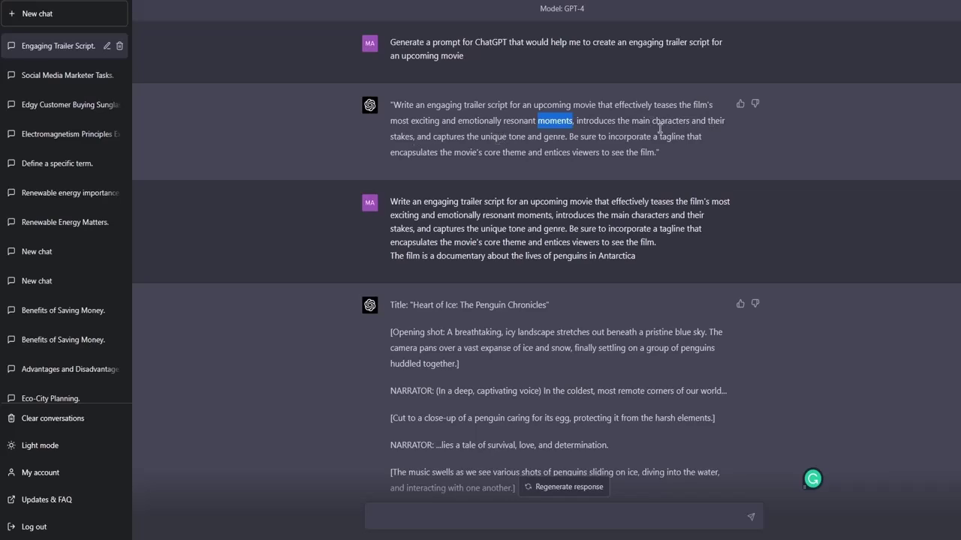
{"action": "scroll", "coordinate": [584, 120], "scroll_direction": "down", "scroll_amount": 7}
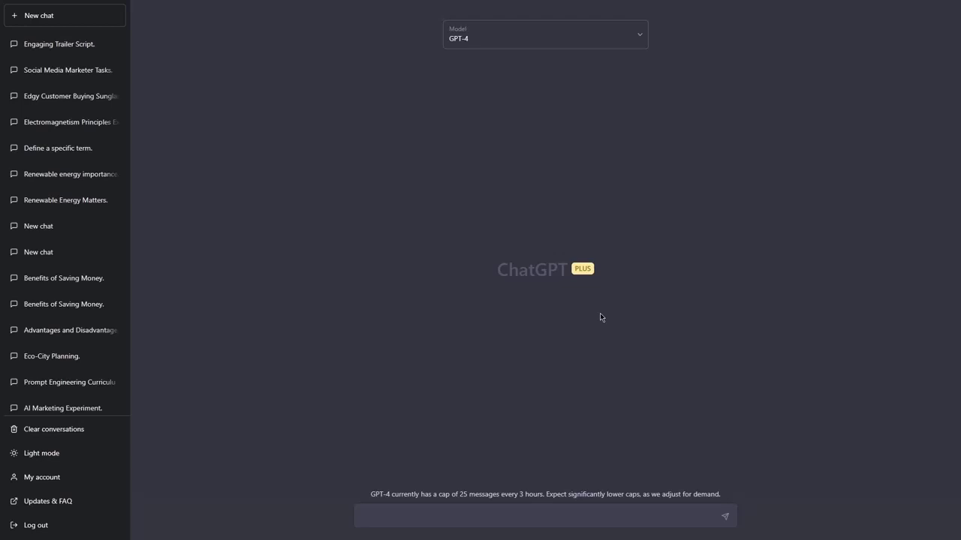
- Begin a new prompt in the empty GPT-4 chat with the line "Topic: Youtube gaming channel"
{"action": "type", "text": "Topic: Youtube "}
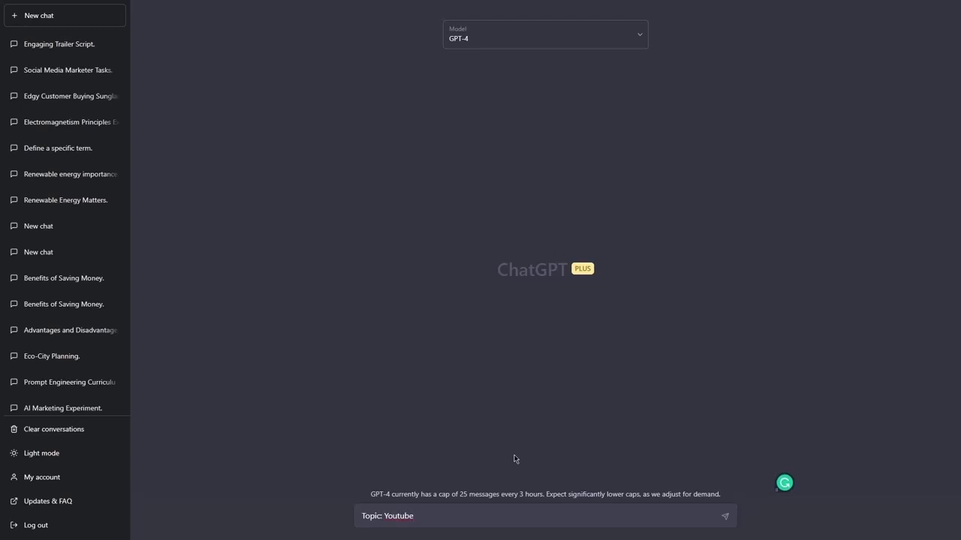
{"action": "type", "text": "gaming channel content creat"}
{"action": "key", "text": "ctrl+BackSpace"}
{"action": "key", "text": "ctrl+BackSpace"}
{"action": "key", "text": "shift+Return"}
- Add "Task: You should generate a list of prompts that could be used in chatgpt for various reasons in the limits of the topic."
{"action": "type", "text": "Task"}
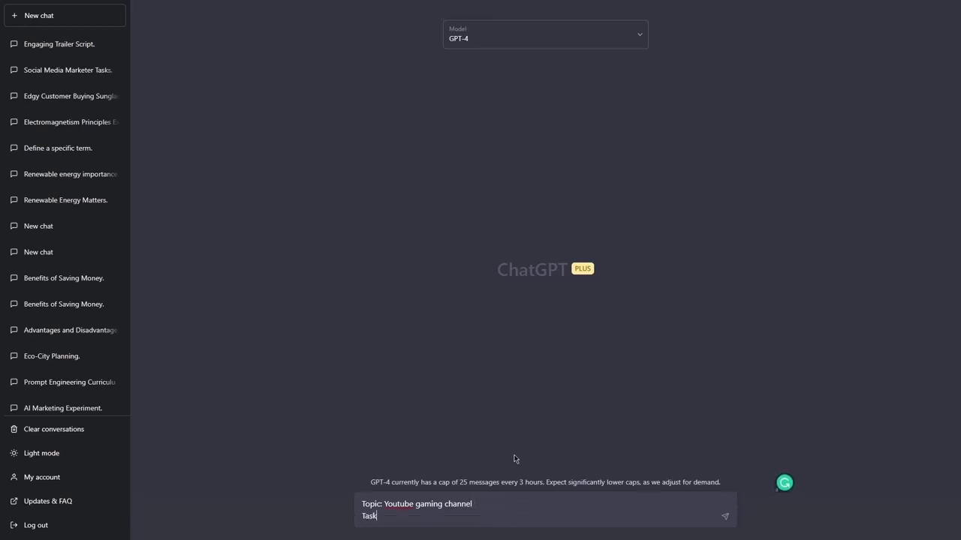
{"action": "type", "text": ": I"}
{"action": "type", "text": "You shou"}
{"action": "type", "text": "ld generate"}
{"action": "type", "text": " a list of prom"}
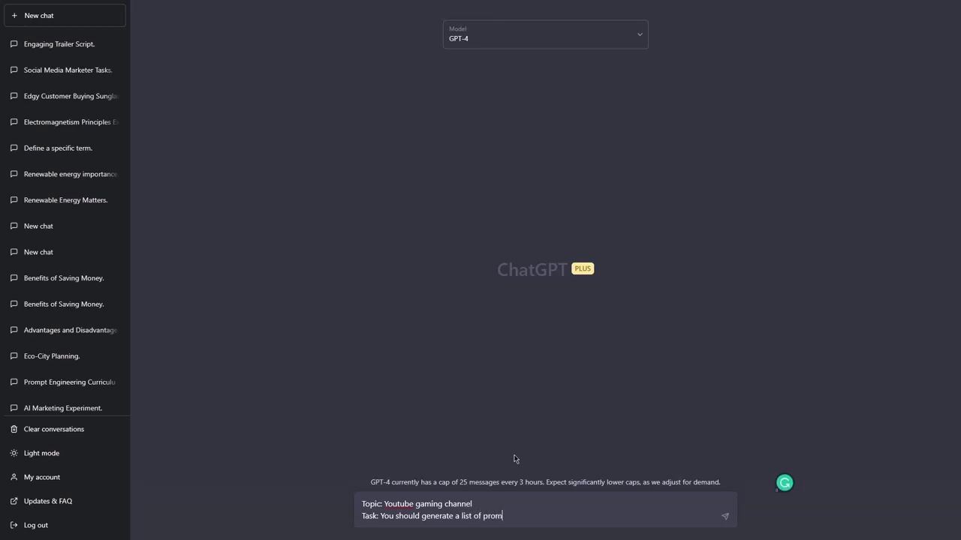
{"action": "type", "text": "pts that could be used in chatg"}
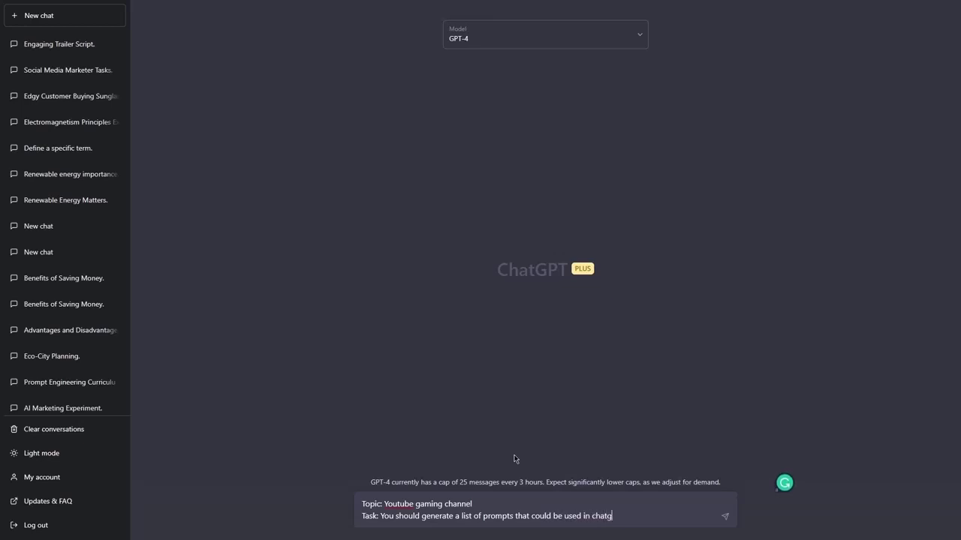
{"action": "type", "text": "pt for various reasons in the limits "}
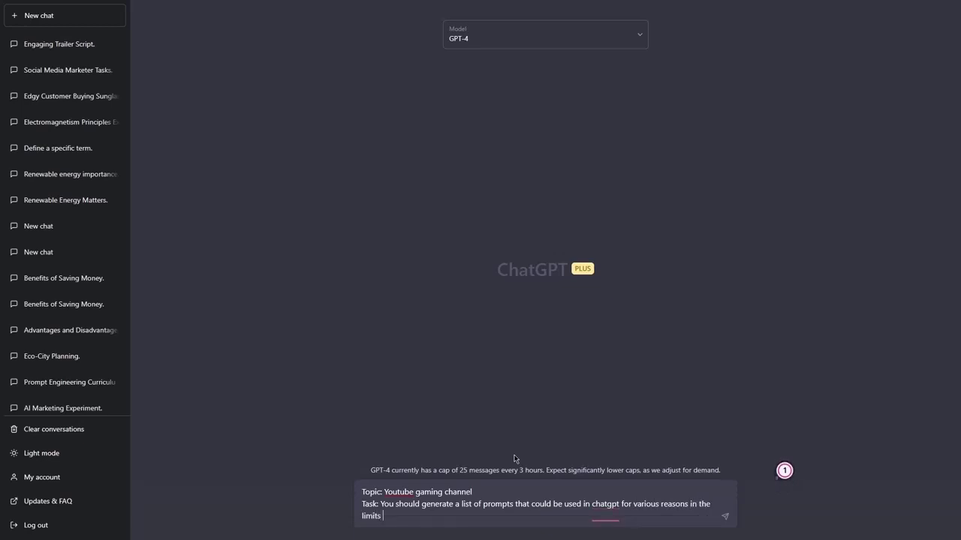
{"action": "type", "text": "of the topic. An example "}
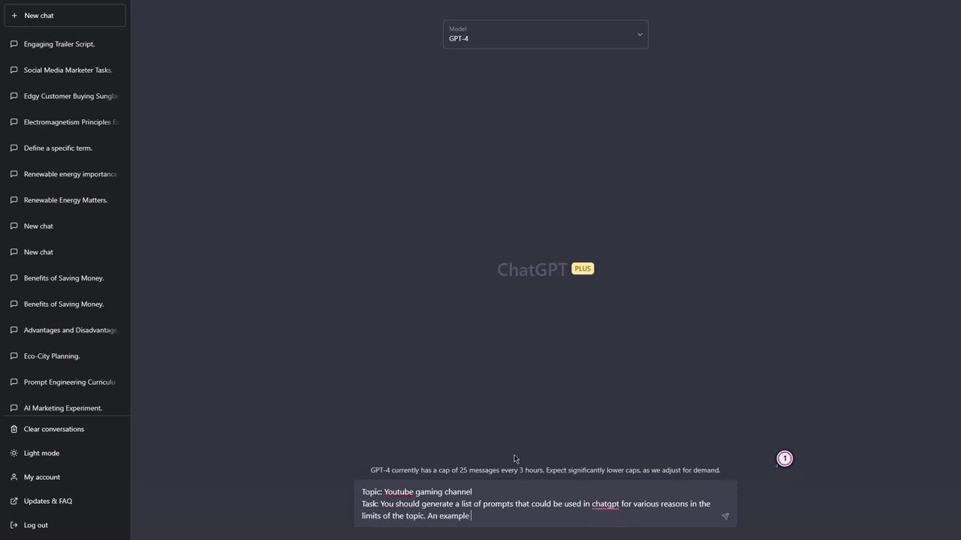
- Continue the task with "An example of a problem a potential prompt should solve is to generate content ideas"
{"action": "type", "text": "of a problem the"}
{"action": "key", "text": "BackSpace"}
{"action": "key", "text": "BackSpace"}
{"action": "key", "text": "BackSpace"}
{"action": "key", "text": "BackSpace"}
{"action": "type", "text": "a potenta"}
{"action": "key", "text": "BackSpace"}
{"action": "type", "text": "ial prompt should s"}
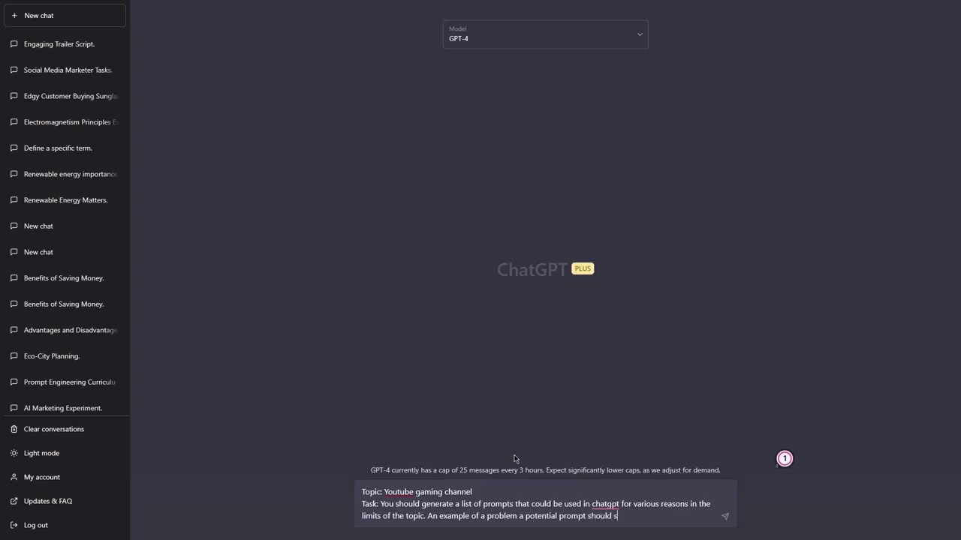
{"action": "type", "text": "olve, coulb"}
{"action": "key", "text": "BackSpace"}
{"action": "key", "text": "BackSpace"}
{"action": "key", "text": "BackSpace"}
{"action": "key", "text": "BackSpace"}
{"action": "key", "text": "BackSpace"}
{"action": "key", "text": "BackSpace"}
{"action": "type", "text": "is"}
{"action": "type", "text": " \""}
{"action": "key", "text": "BackSpace"}
{"action": "type", "text": "to generate content ideas"}
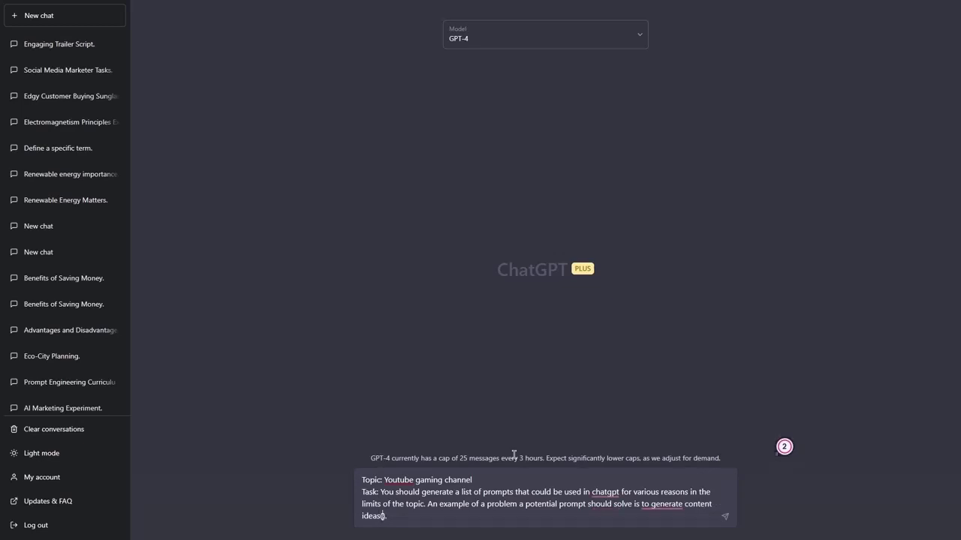
- Add the parenthetical note "(The prompts should solve multiple problems related to the initial topic)" after "content ideas"
{"action": "type", "text": "(The prompts sh"}
{"action": "type", "text": "ould not be"}
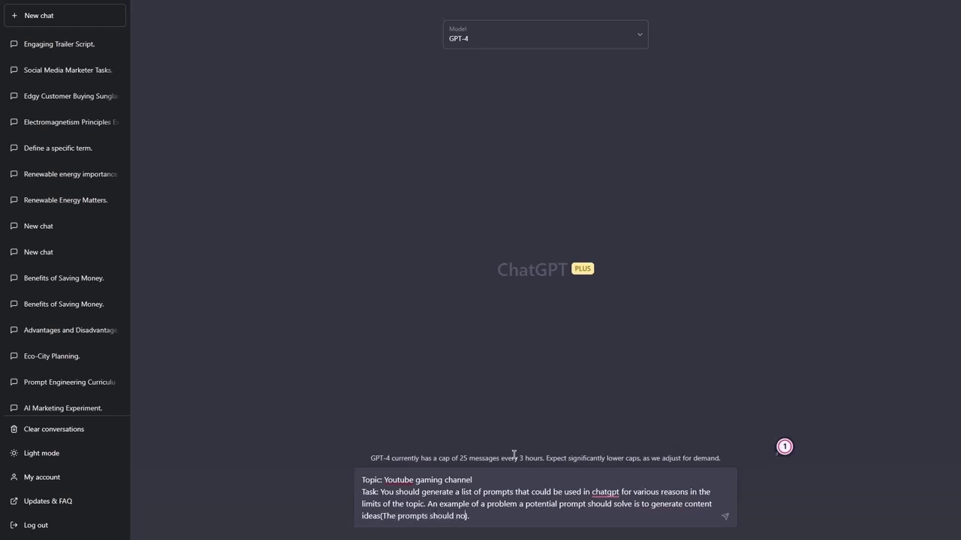
{"action": "key", "text": "BackSpace"}
{"action": "key", "text": "BackSpace"}
{"action": "key", "text": "BackSpace"}
{"action": "key", "text": "BackSpace"}
{"action": "key", "text": "BackSpace"}
{"action": "key", "text": "BackSpace"}
{"action": "key", "text": "BackSpace"}
{"action": "type", "text": "lve multiple problems related to the topic"}
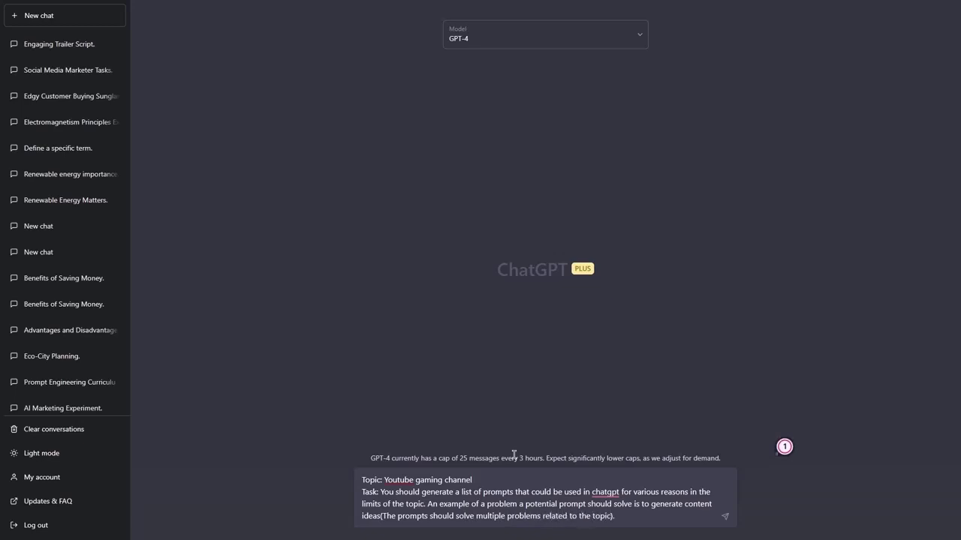
{"action": "type", "text": "initial"}
{"action": "double_click", "coordinate": [603, 491]}
{"action": "key", "text": "Right"}
{"action": "key", "text": "BackSpace"}
{"action": "key", "text": "BackSpace"}
{"action": "key", "text": "BackSpace"}
{"action": "key", "text": "BackSpace"}
{"action": "key", "text": "BackSpace"}
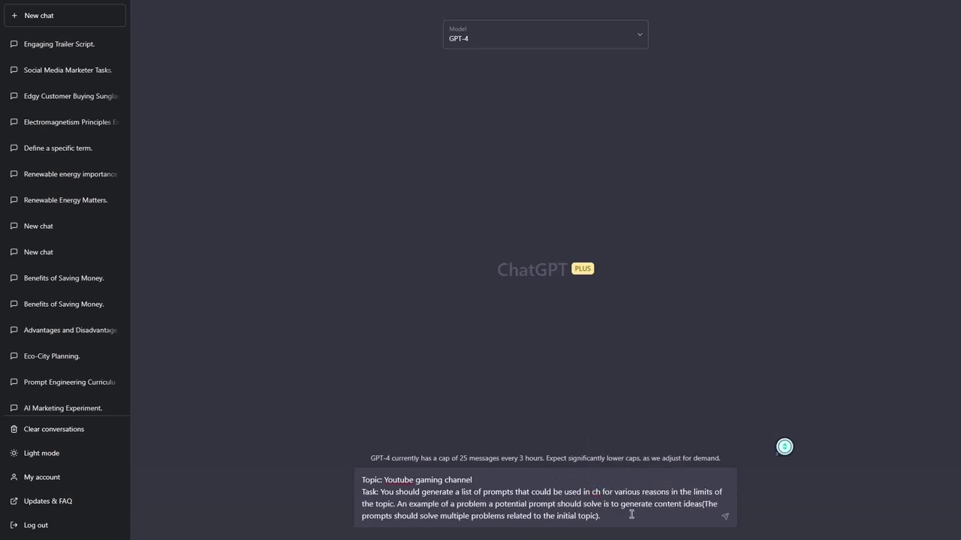
{"action": "type", "text": "atg"}
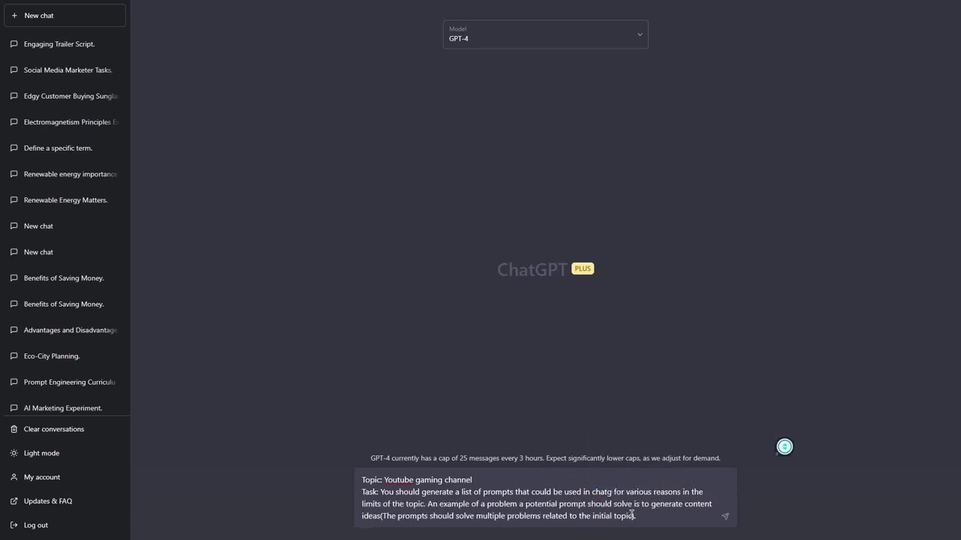
{"action": "type", "text": "pt"}
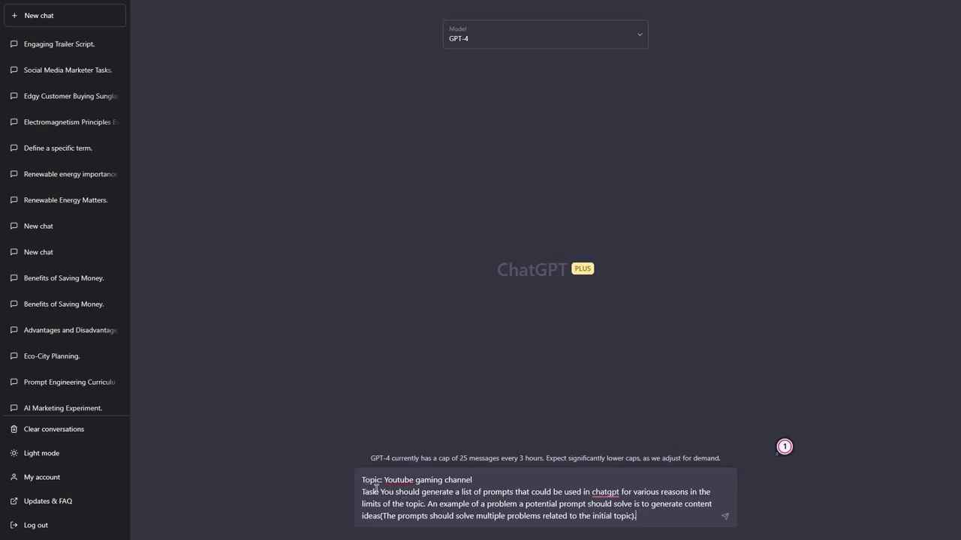
- Read through the whole Youtube gaming channel prompt and send it
{"action": "left_click_drag", "start_coordinate": [364, 474], "coordinate": [691, 518]}
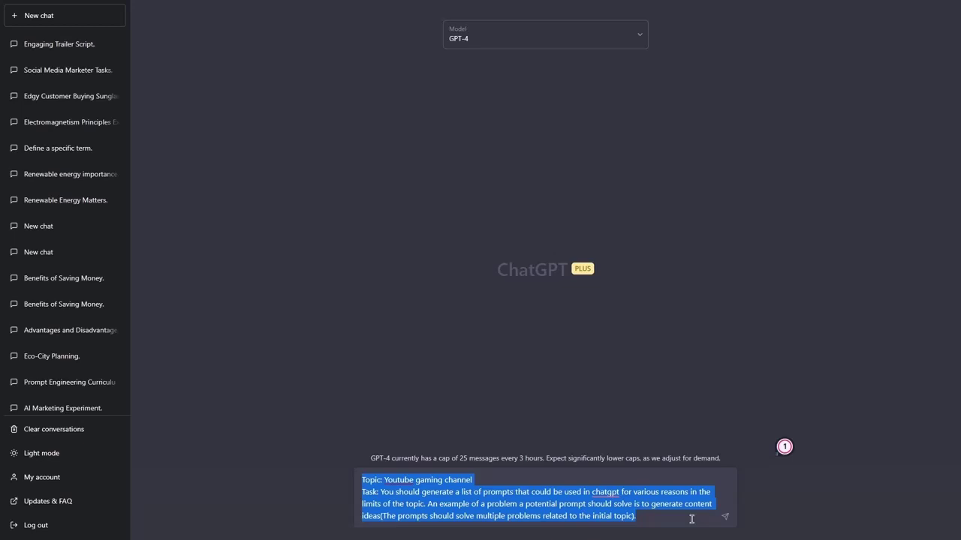
{"action": "left_click", "coordinate": [691, 518]}
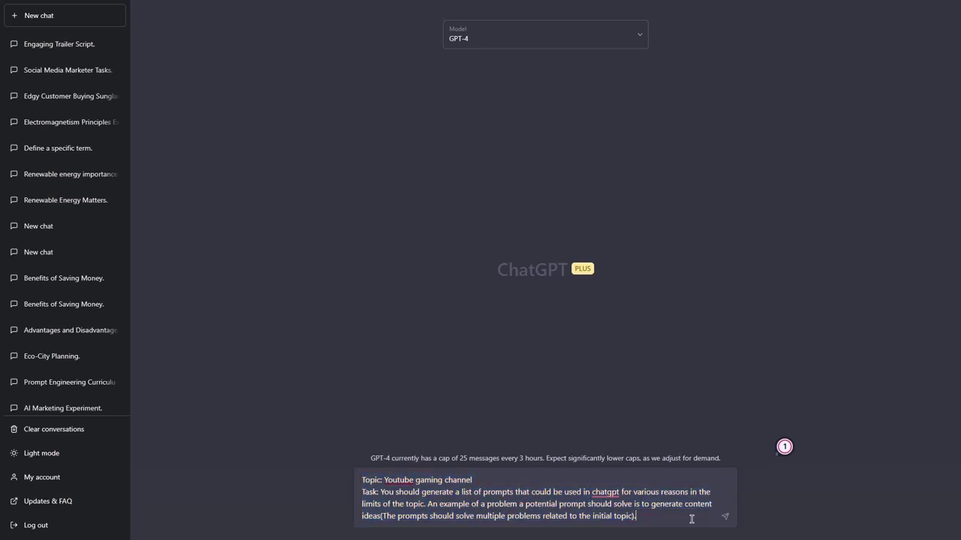
{"action": "key", "text": "Return"}
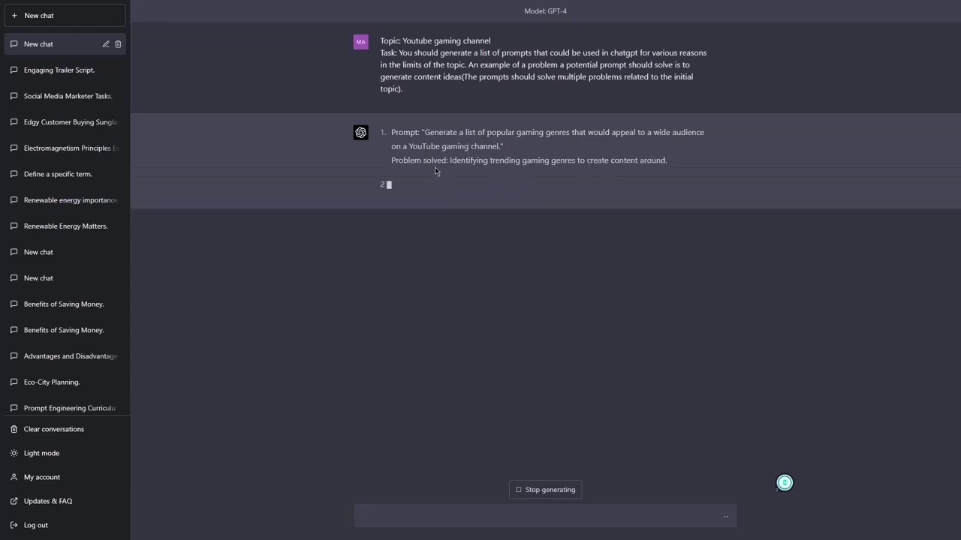
- Copy the second generated prompt, "Suggest unique and creative video series ideas for a YouTube gaming channel", into the message box and select it there
{"action": "left_click_drag", "start_coordinate": [391, 161], "coordinate": [486, 161]}
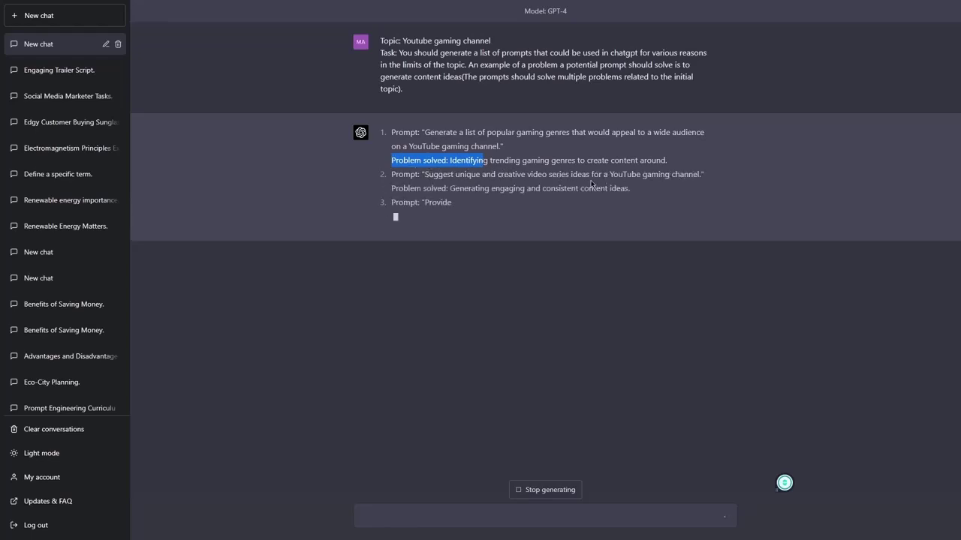
{"action": "left_click_drag", "start_coordinate": [424, 174], "coordinate": [700, 174]}
{"action": "key", "text": "ctrl+c"}
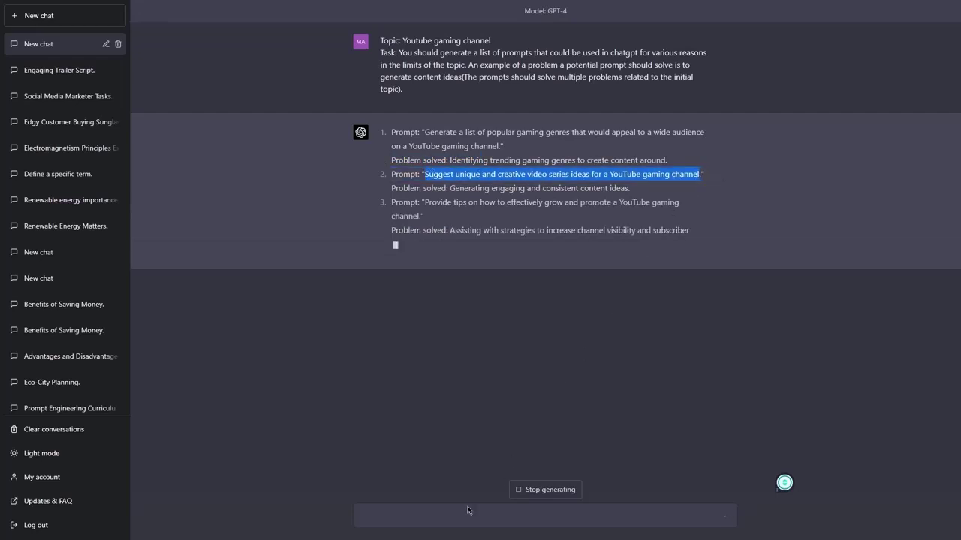
{"action": "left_click", "coordinate": [467, 513]}
{"action": "key", "text": "ctrl+v"}
{"action": "key", "text": "ctrl+a"}
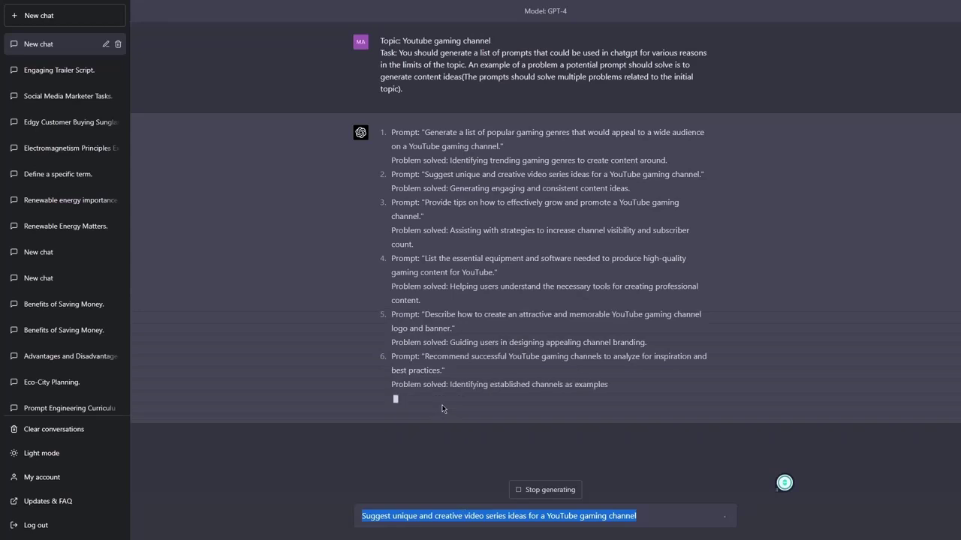
- Clear the message box and stop the response that is being generated
{"action": "key", "text": "BackSpace"}
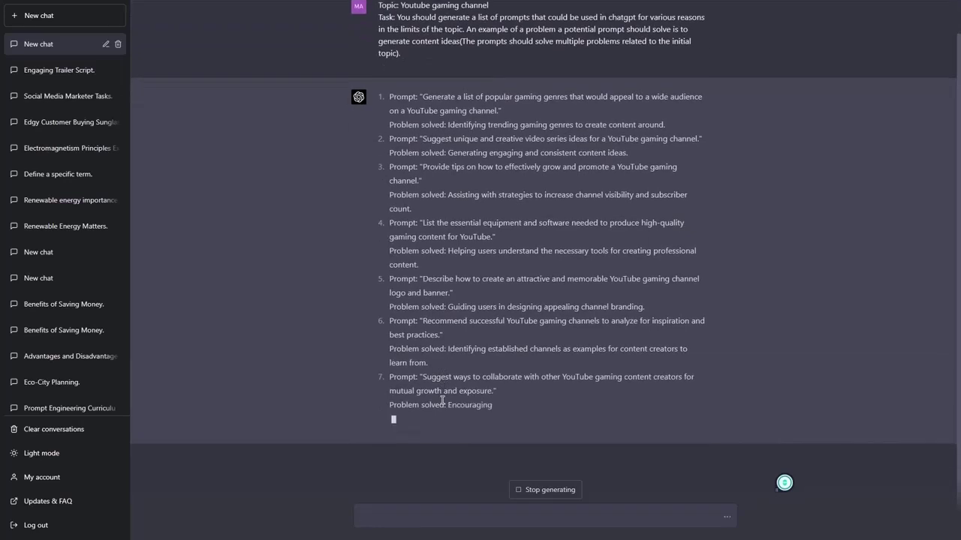
{"action": "scroll", "coordinate": [450, 390], "scroll_direction": "up", "scroll_amount": 1}
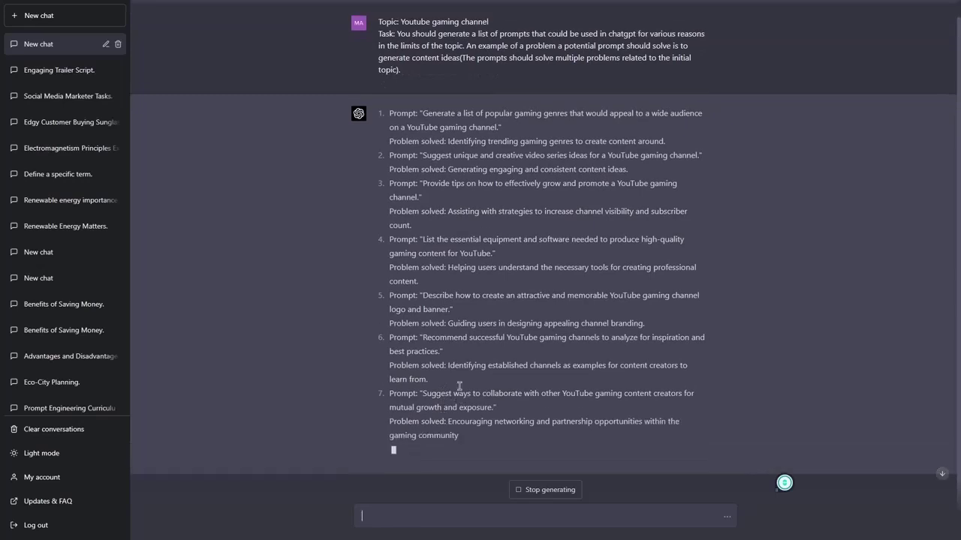
{"action": "left_click", "coordinate": [521, 490]}
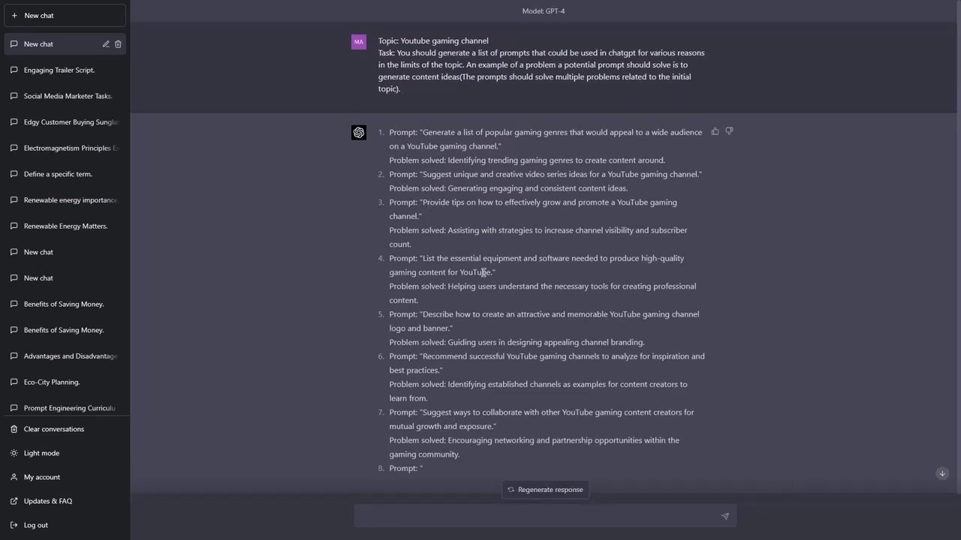
- Copy the sent Youtube gaming channel prompt into the message box
{"action": "triple_click", "coordinate": [428, 97]}
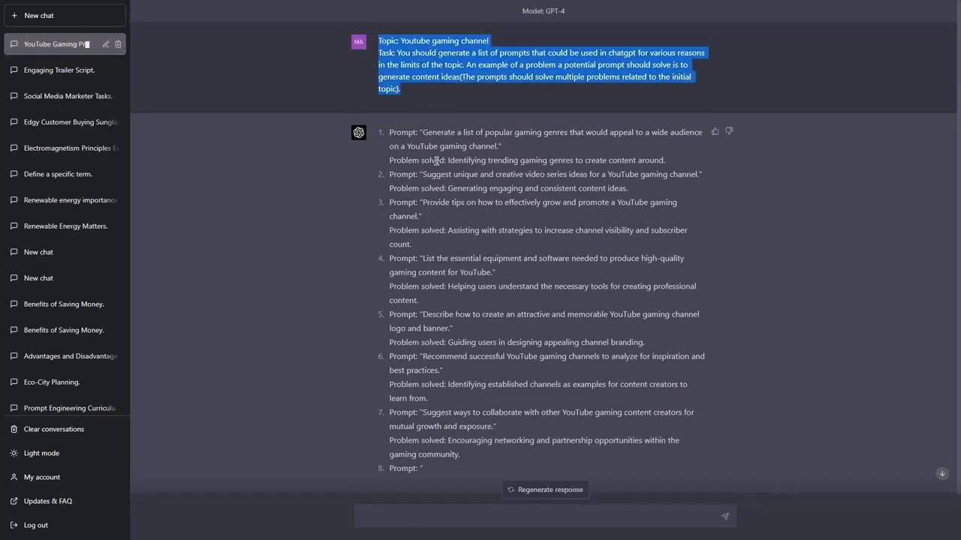
{"action": "key", "text": "ctrl+c"}
{"action": "left_click", "coordinate": [455, 512]}
{"action": "key", "text": "ctrl+v"}
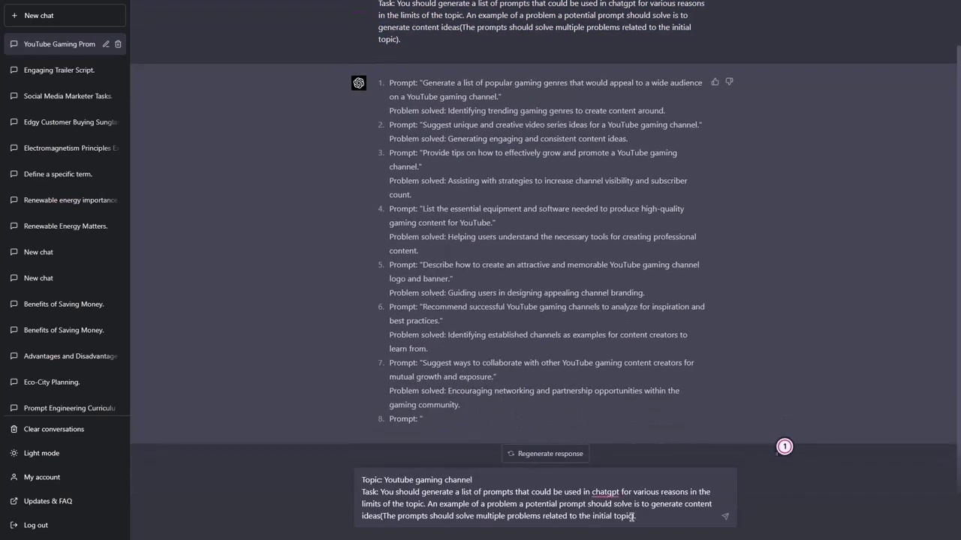
- Add a line reading "Condition: You must use placeholders in brackets such as shown in the following examples: [topic],[niche]..." below the task
{"action": "key", "text": "shift+Return"}
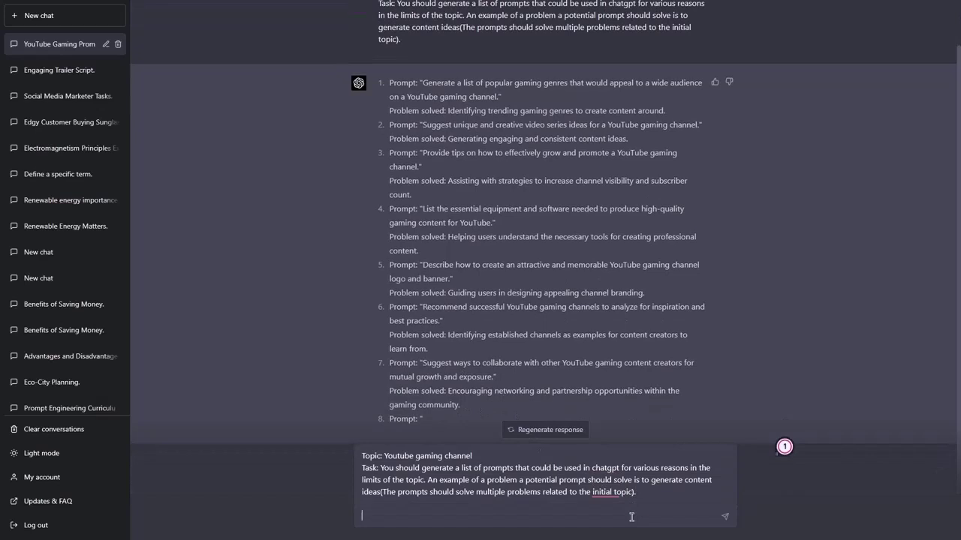
{"action": "key", "text": "BackSpace"}
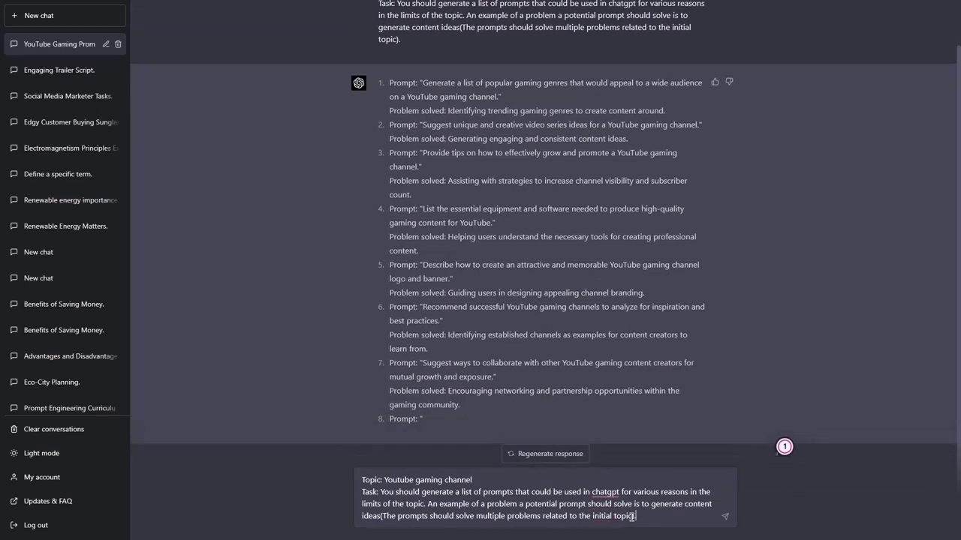
{"action": "key", "text": "shift+Return"}
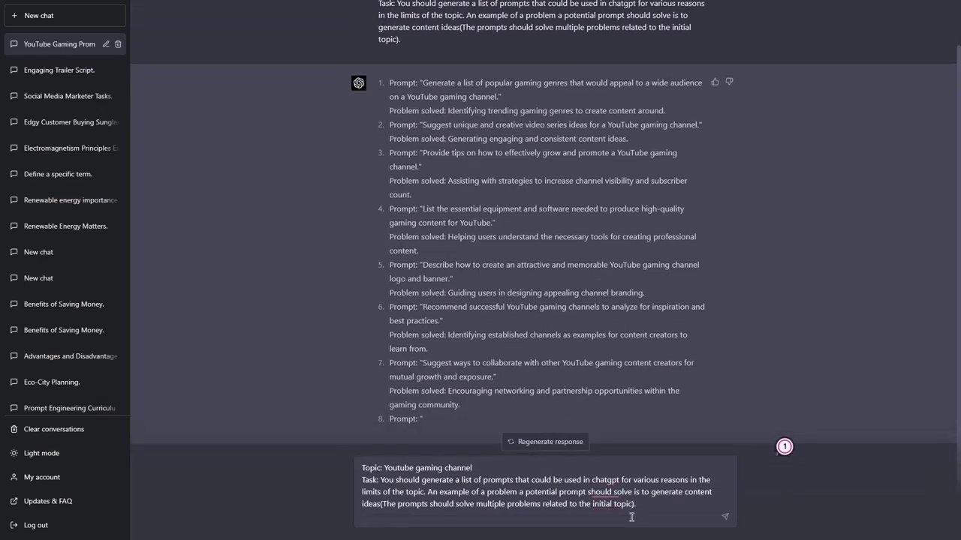
{"action": "type", "text": "Condition: You must use placeholders"}
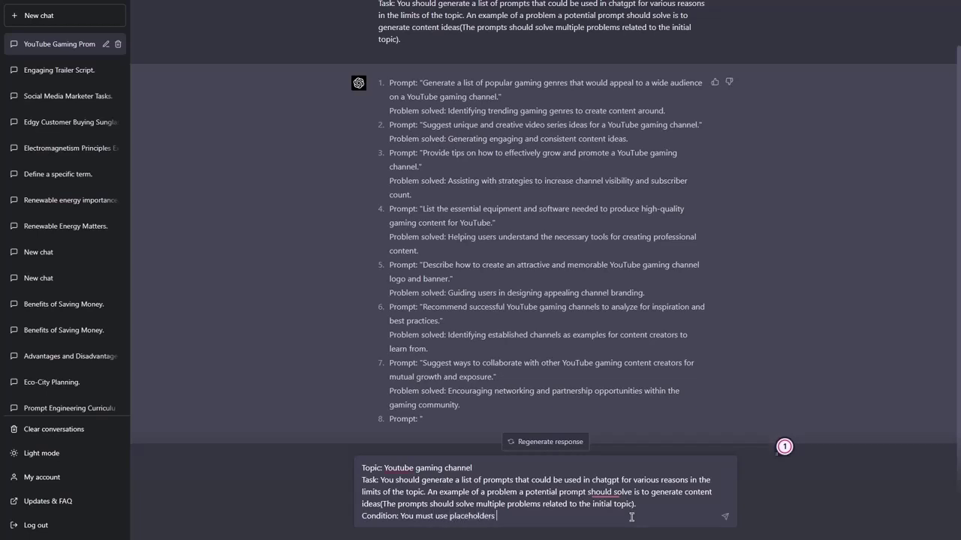
{"action": "type", "text": " in brackets such as shown in the [topic]"}
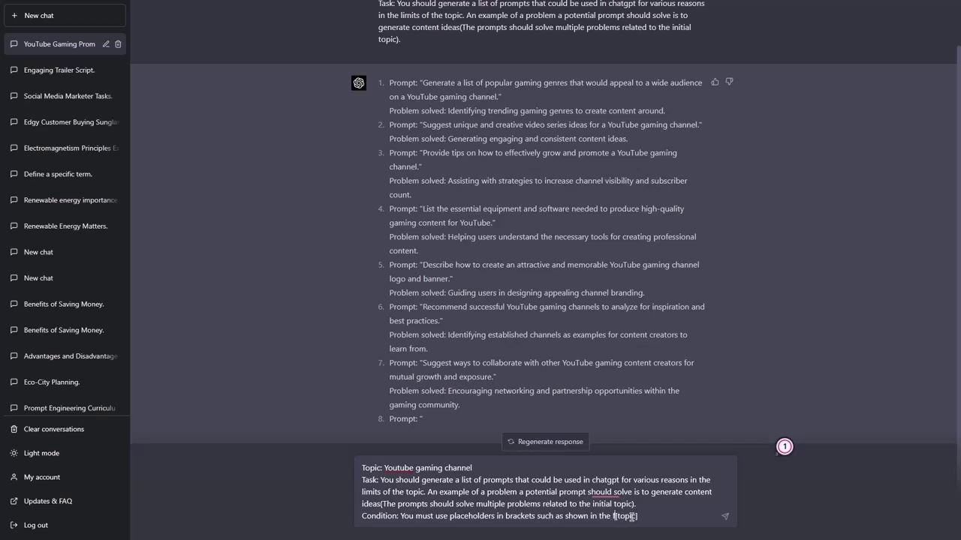
{"action": "type", "text": "following examples"}
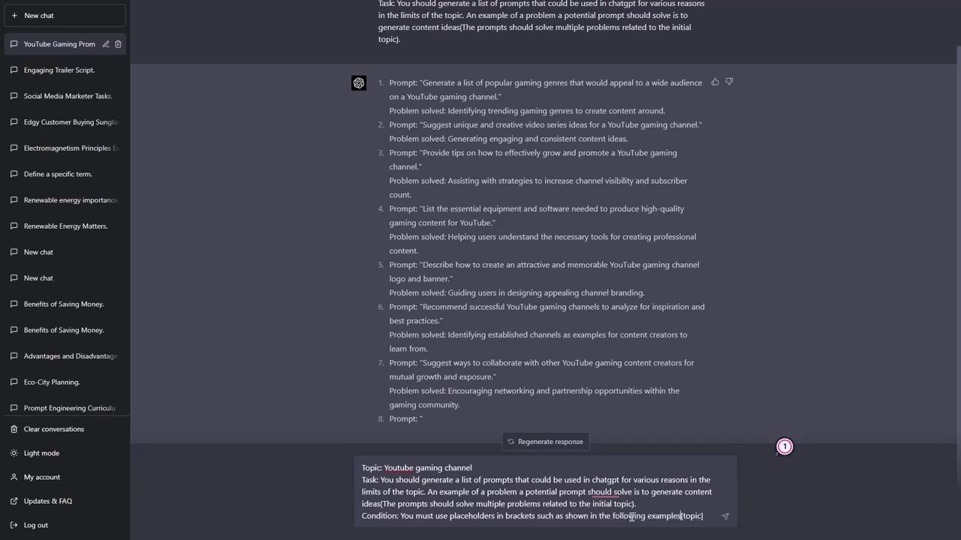
{"action": "type", "text": ":"}
{"action": "key", "text": "End"}
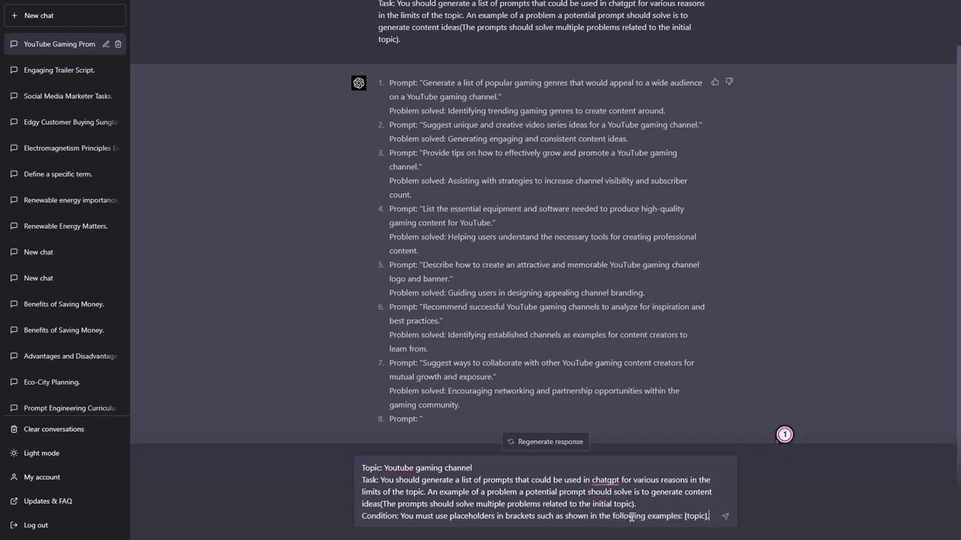
{"action": "type", "text": ",["}
{"action": "type", "text": "niche]..."}
- Begin a sentence after the placeholder examples on the same line with "The reason I need you to use placeholders, is"
{"action": "key", "text": "shift+Return"}
{"action": "type", "text": "The"}
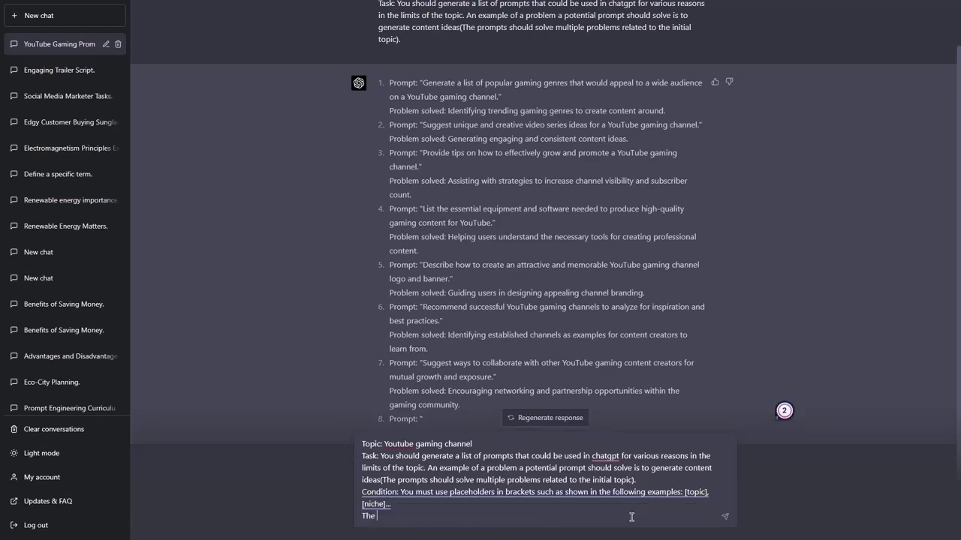
{"action": "key", "text": "BackSpace"}
{"action": "key", "text": "BackSpace"}
{"action": "key", "text": "BackSpace"}
{"action": "key", "text": "BackSpace"}
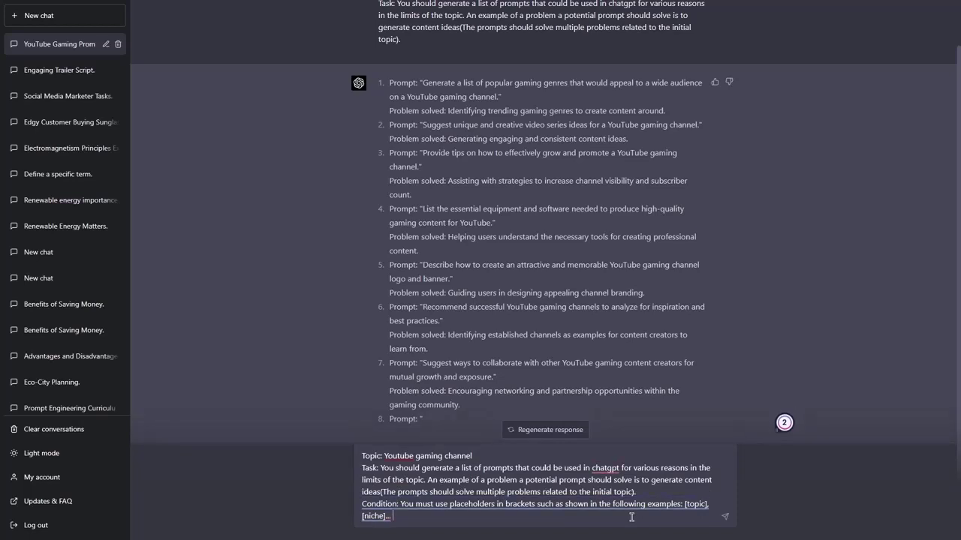
{"action": "type", "text": "The reason I need you to use placeholders, is"}
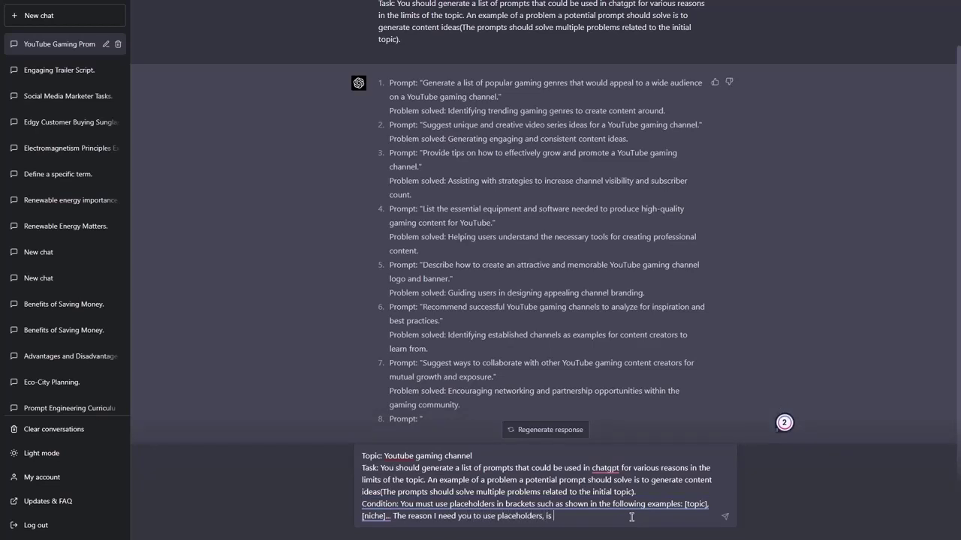
- Complete the reason with "because I want the generated prompts to be reusable in various contexts" and send the prompt
{"action": "key", "text": "BackSpace"}
{"action": "key", "text": "BackSpace"}
{"action": "key", "text": "BackSpace"}
{"action": "type", "text": "ause I want "}
{"action": "type", "text": "the grea"}
{"action": "type", "text": "erate"}
{"action": "type", "text": "d propts to "}
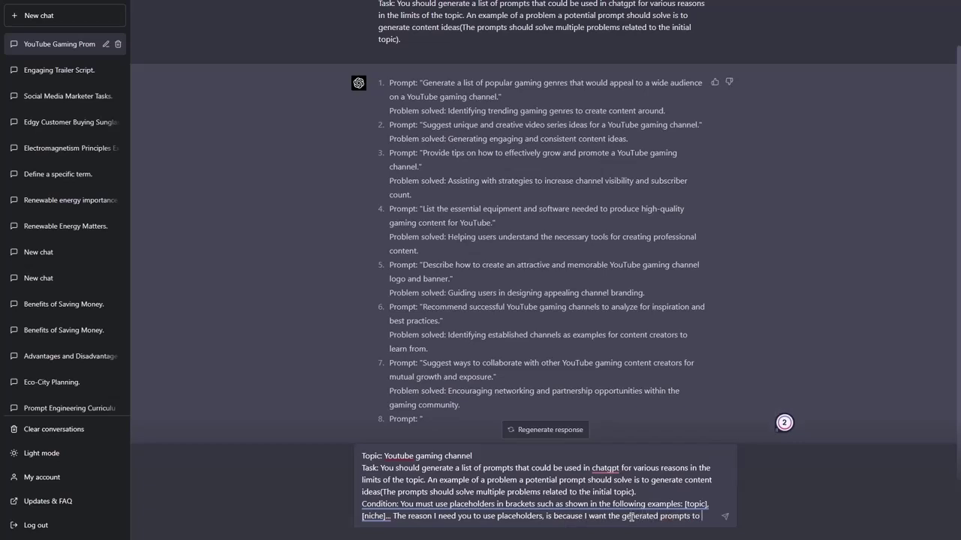
{"action": "type", "text": "be re"}
{"action": "type", "text": "usable in variou"}
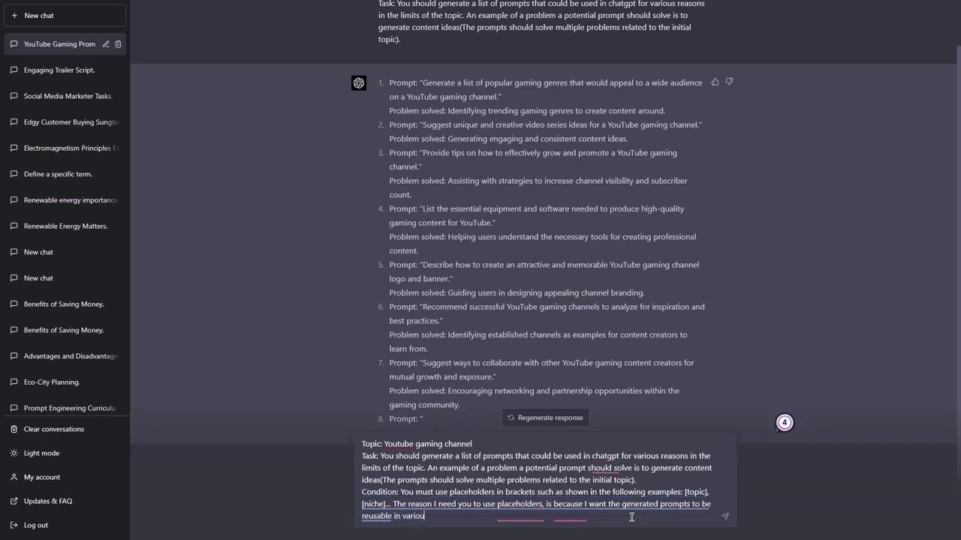
{"action": "type", "text": "s contexts"}
{"action": "key", "text": "Return"}
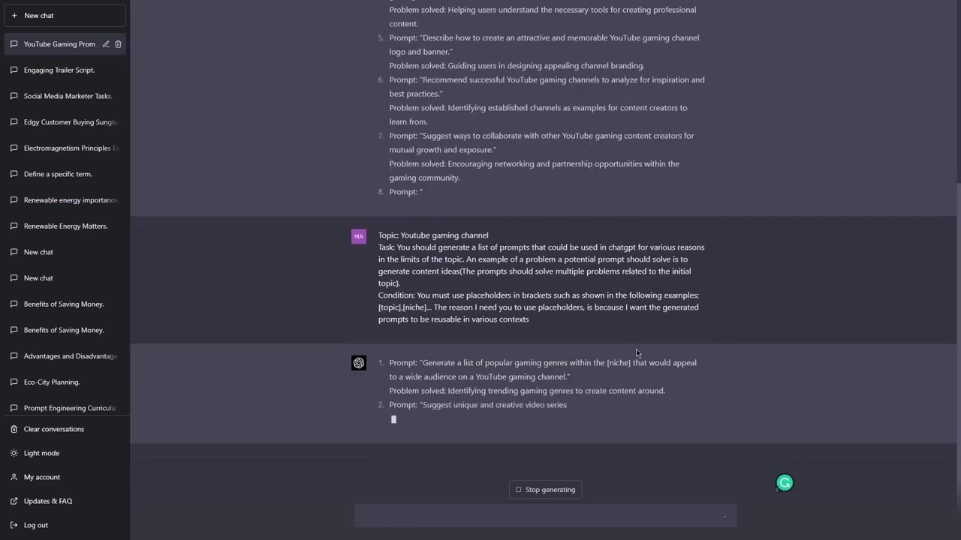
- Examine how the bracketed placeholders [niche], [topic] and [theme] are used in the generated prompts
{"action": "double_click", "coordinate": [618, 363]}
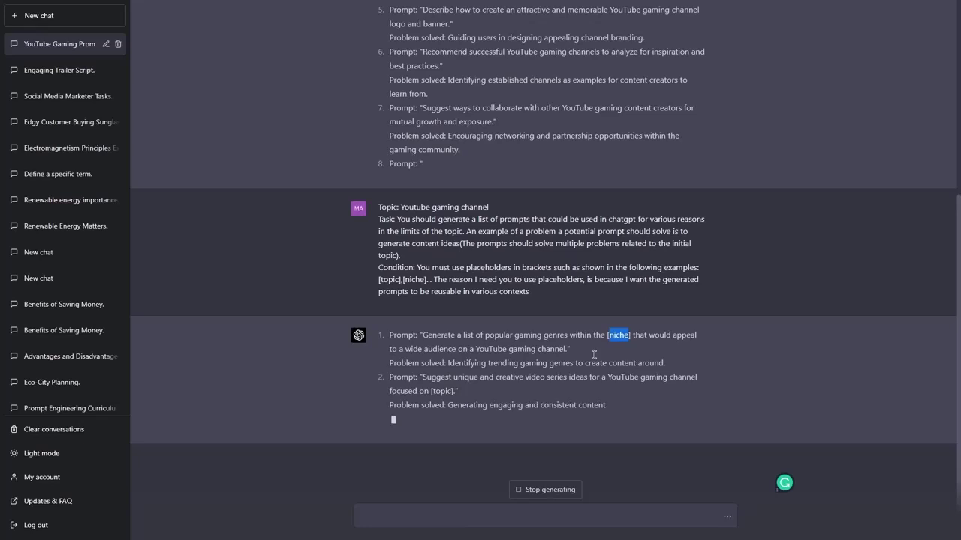
{"action": "left_click_drag", "start_coordinate": [514, 333], "coordinate": [389, 331]}
{"action": "double_click", "coordinate": [528, 317]}
{"action": "left_click", "coordinate": [625, 321]}
{"action": "double_click", "coordinate": [623, 321]}
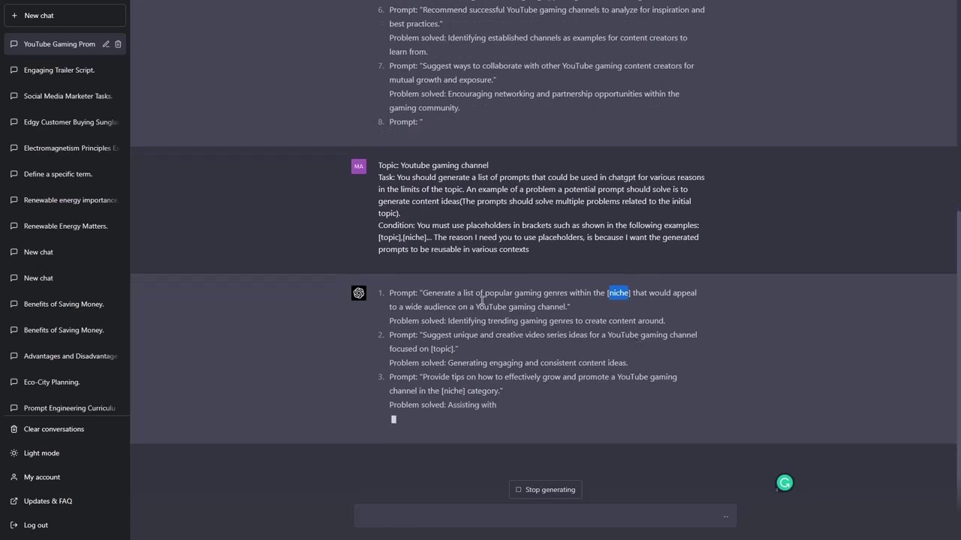
{"action": "left_click_drag", "start_coordinate": [423, 335], "coordinate": [460, 330]}
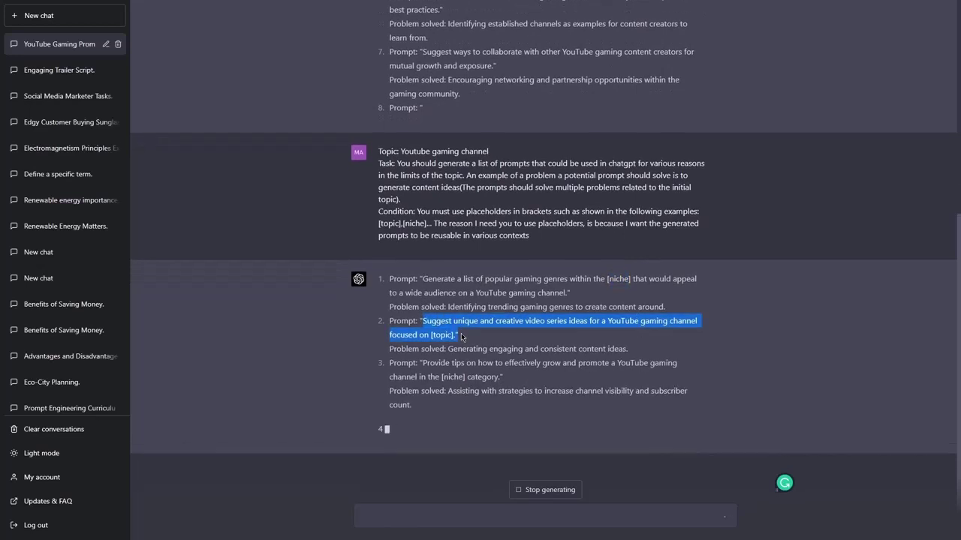
{"action": "left_click", "coordinate": [443, 310]}
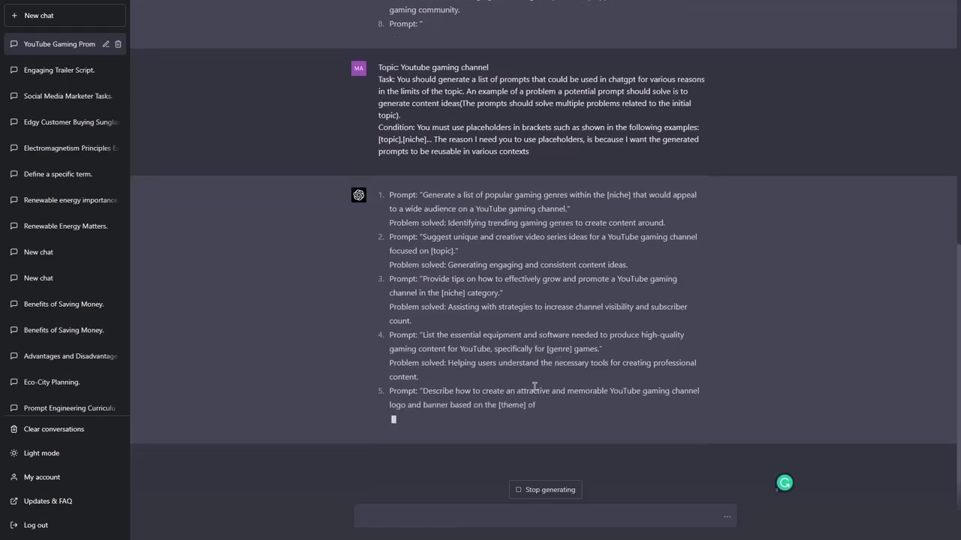
{"action": "double_click", "coordinate": [511, 404]}
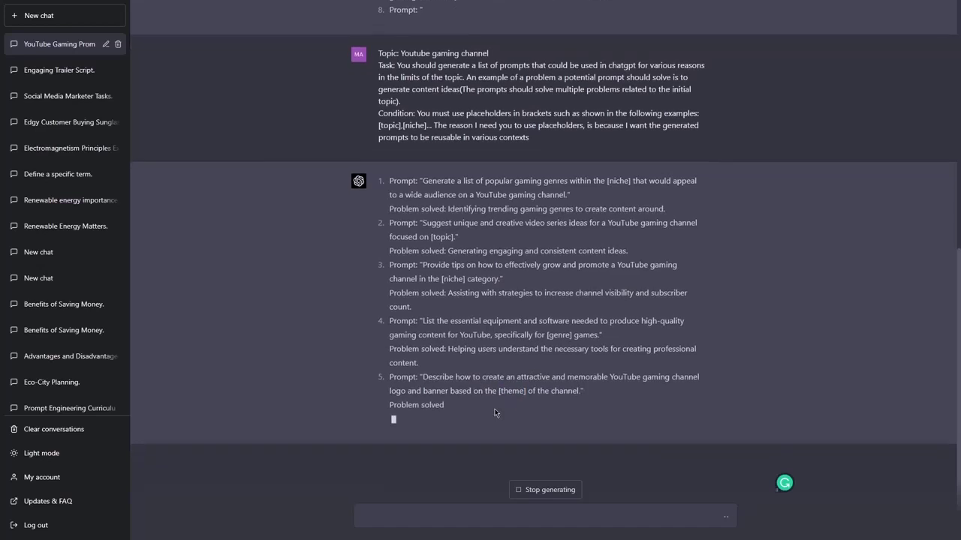
{"action": "left_click_drag", "start_coordinate": [498, 391], "coordinate": [509, 391]}
- Stop the response and copy the sent prompt with the placeholder condition into the message box
{"action": "left_click", "coordinate": [545, 490]}
{"action": "scroll", "coordinate": [425, 328], "scroll_direction": "up", "scroll_amount": 4}
{"action": "left_click_drag", "start_coordinate": [373, 290], "coordinate": [533, 442]}
{"action": "key", "text": "ctrl+c"}
{"action": "left_click", "coordinate": [472, 514]}
{"action": "scroll", "coordinate": [472, 514], "scroll_direction": "down", "scroll_amount": 5}
{"action": "key", "text": "ctrl+v"}
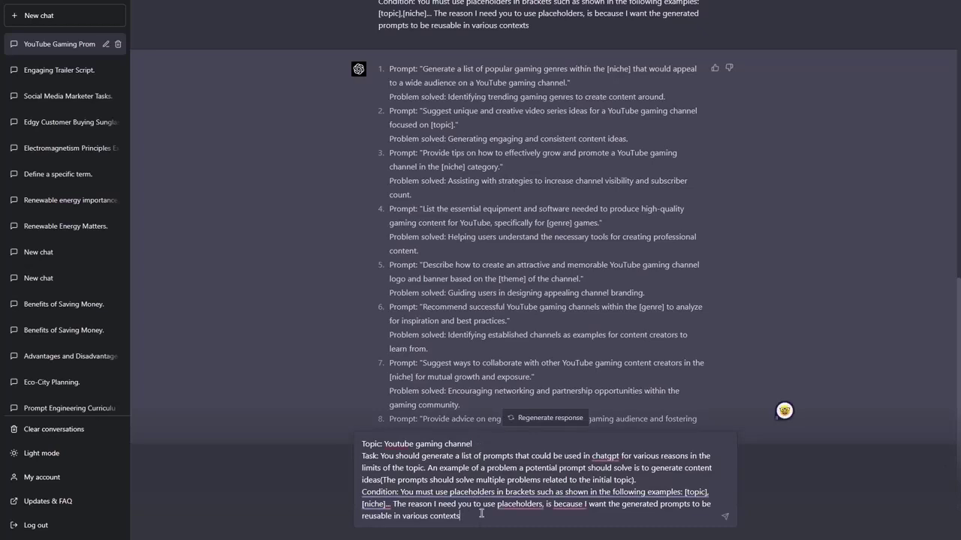
- Accept the suggested writing corrections in the condition and replace the topic with "Writing stories"
{"action": "mouse_move", "coordinate": [455, 495]}
{"action": "left_click", "coordinate": [436, 430]}
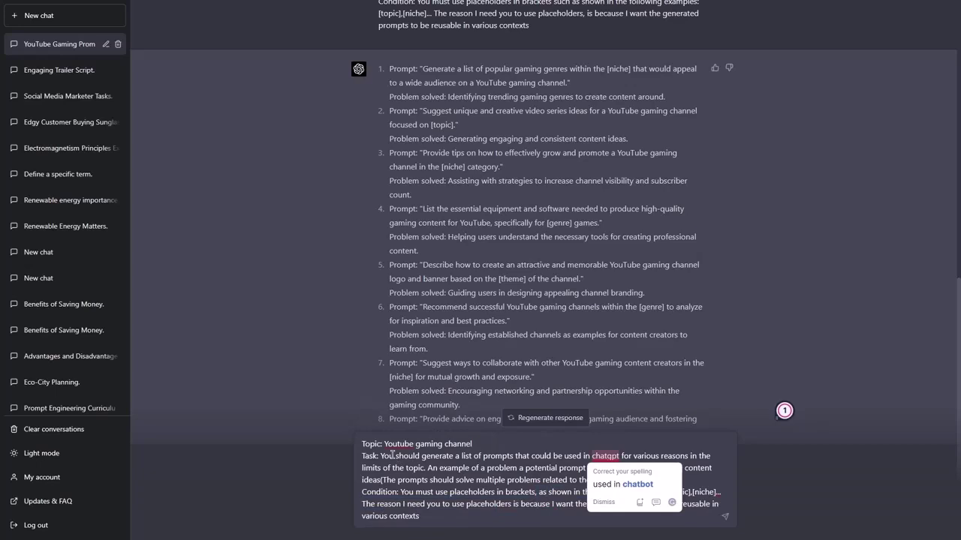
{"action": "mouse_move", "coordinate": [384, 444]}
{"action": "left_mouse_down"}
{"action": "mouse_move", "coordinate": [494, 454]}
{"action": "mouse_move", "coordinate": [385, 444]}
{"action": "left_mouse_up"}
{"action": "left_click", "coordinate": [474, 445]}
{"action": "type", "text": "Writing stories"}
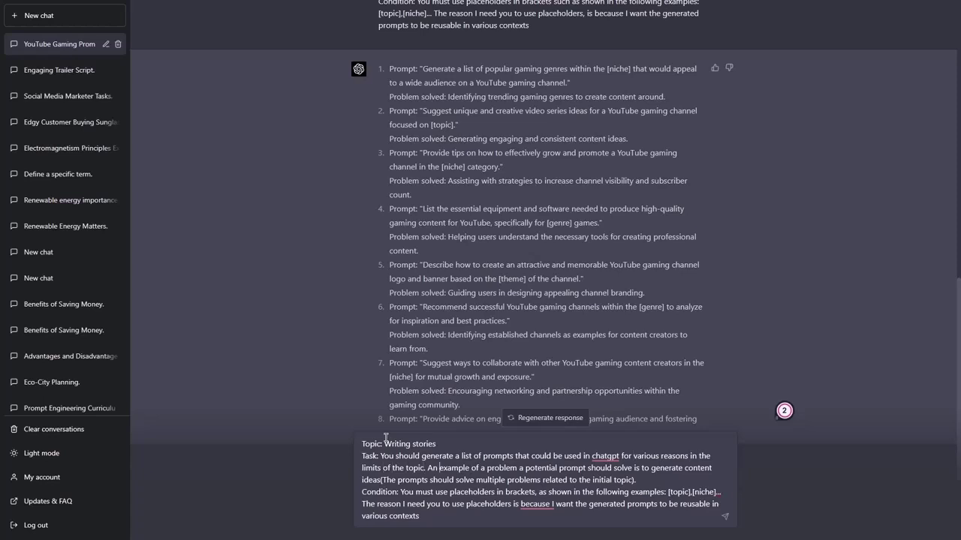
- Reword the example in the task so it reads "An example of a potential prompt could be to generate content ideas"
{"action": "key", "text": "BackSpace"}
{"action": "key", "text": "BackSpace"}
{"action": "key", "text": "BackSpace"}
{"action": "key", "text": "BackSpace"}
{"action": "key", "text": "BackSpace"}
{"action": "key", "text": "BackSpace"}
{"action": "key", "text": "BackSpace"}
{"action": "key", "text": "BackSpace"}
{"action": "key", "text": "BackSpace"}
{"action": "key", "text": "BackSpace"}
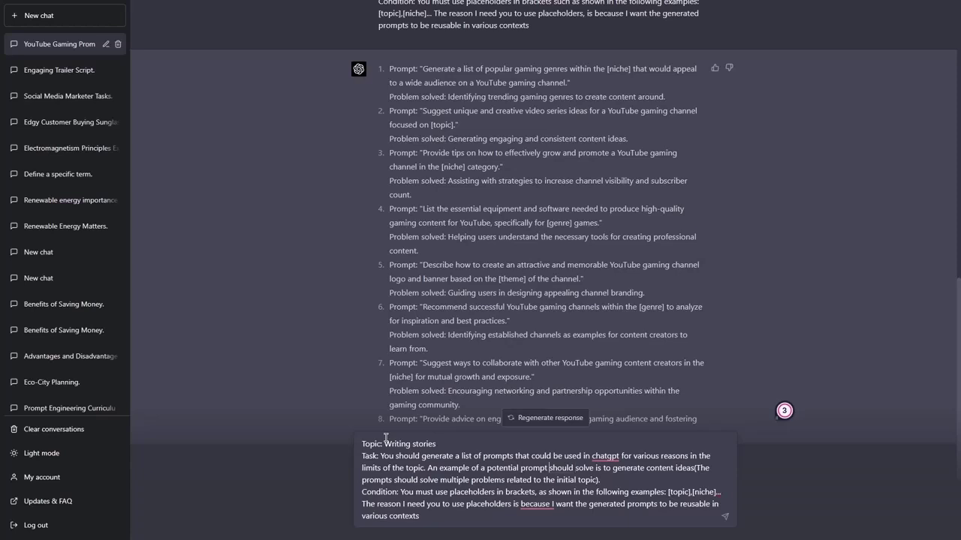
{"action": "key", "text": "BackSpace"}
{"action": "key", "text": "BackSpace"}
{"action": "key", "text": "BackSpace"}
{"action": "key", "text": "BackSpace"}
{"action": "key", "text": "BackSpace"}
{"action": "key", "text": "BackSpace"}
{"action": "key", "text": "BackSpace"}
{"action": "key", "text": "BackSpace"}
{"action": "key", "text": "BackSpace"}
{"action": "key", "text": "BackSpace"}
{"action": "key", "text": "BackSpace"}
{"action": "key", "text": "BackSpace"}
{"action": "key", "text": "BackSpace"}
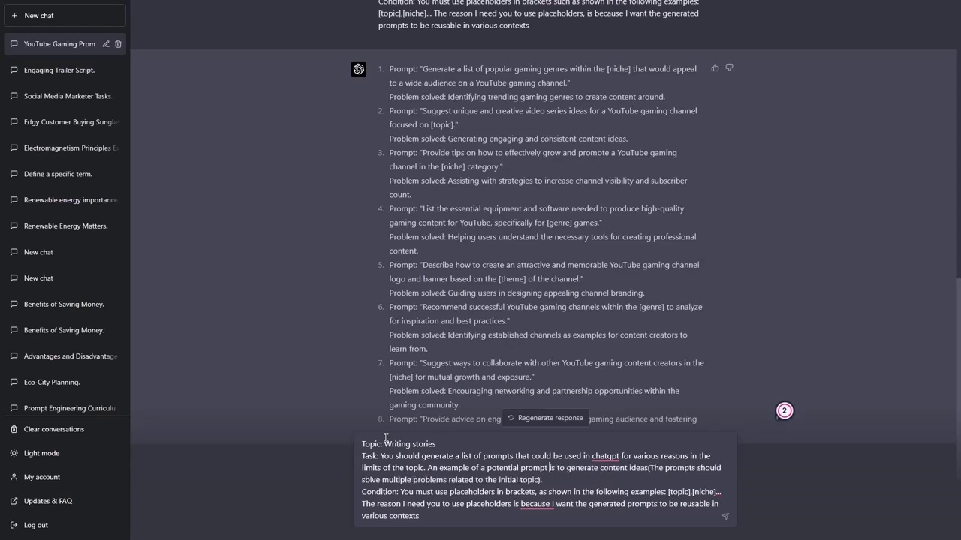
{"action": "key", "text": "Delete"}
{"action": "key", "text": "Delete"}
{"action": "type", "text": "could be"}
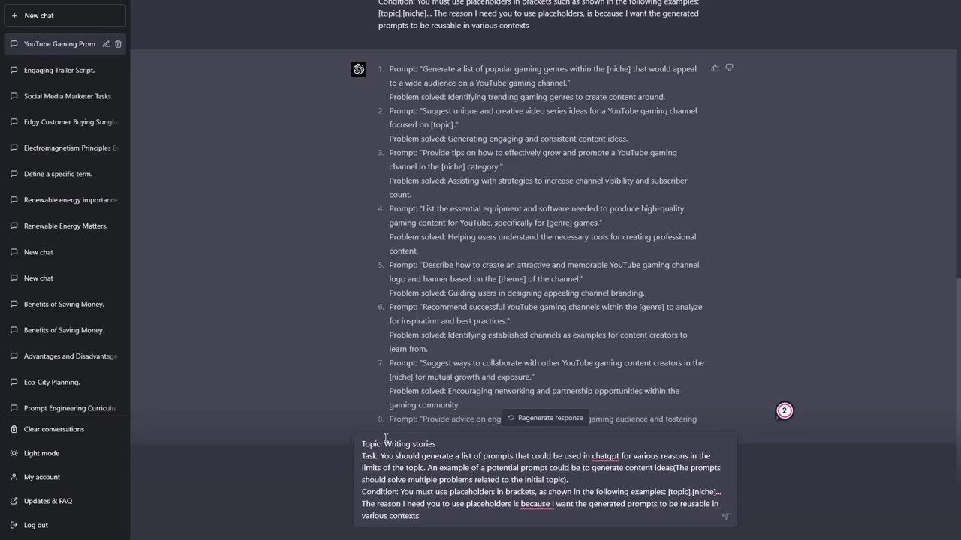
- Replace "content" with "story" before "ideas" and "problems" with "tasks" in the parenthetical note
{"action": "key", "text": "BackSpace"}
{"action": "key", "text": "BackSpace"}
{"action": "key", "text": "BackSpace"}
{"action": "key", "text": "BackSpace"}
{"action": "key", "text": "BackSpace"}
{"action": "key", "text": "BackSpace"}
{"action": "key", "text": "BackSpace"}
{"action": "key", "text": "BackSpace"}
{"action": "type", "text": "story"}
{"action": "key", "text": "ctrl+Delete"}
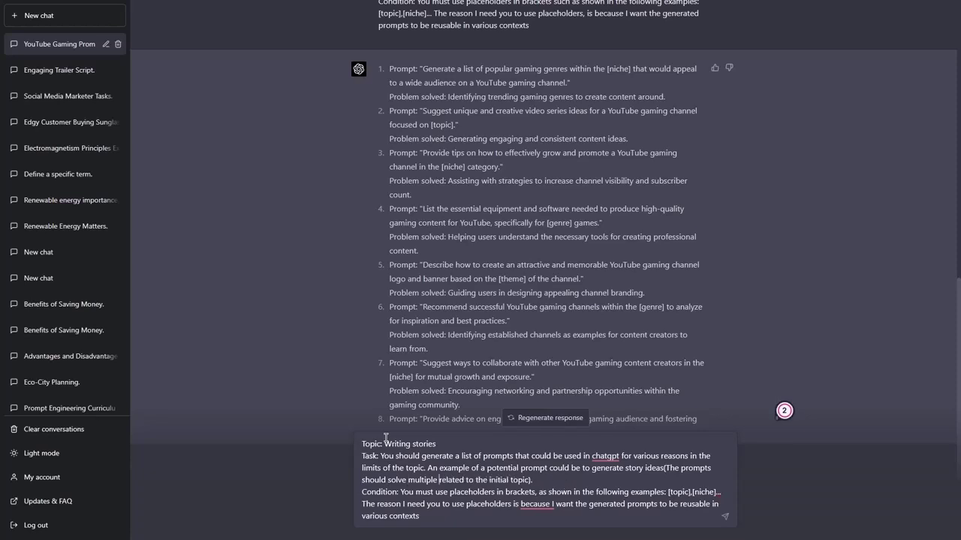
{"action": "type", "text": "tasks"}
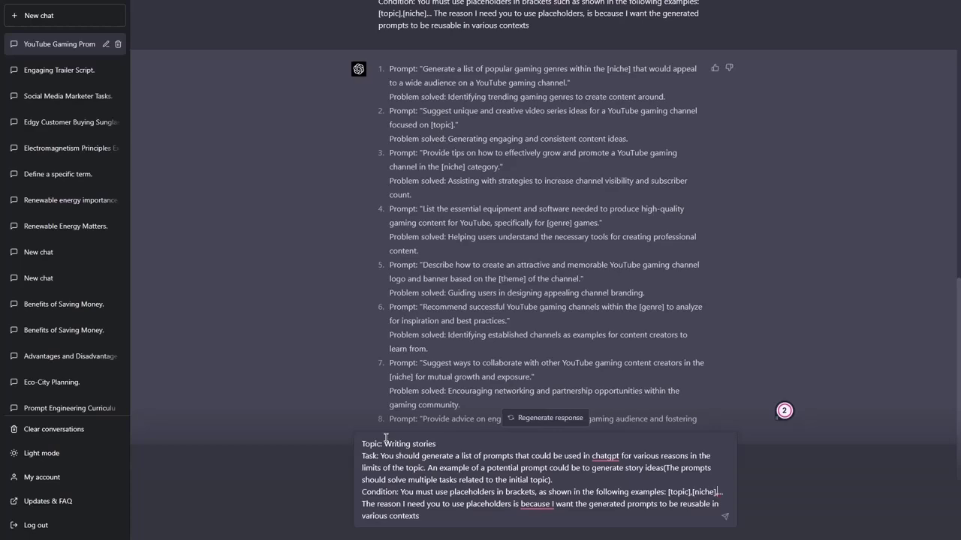
- Change "because" to "that" and extend the placeholder examples with "[character's name],[trait],etc." in the condition, and send the prompt
{"action": "double_click", "coordinate": [535, 504]}
{"action": "type", "text": "that"}
{"action": "left_click", "coordinate": [717, 492]}
{"action": "type", "text": ",[character's name],[trait],etc"}
{"action": "key", "text": "Delete"}
{"action": "key", "text": "Delete"}
{"action": "left_click", "coordinate": [642, 515]}
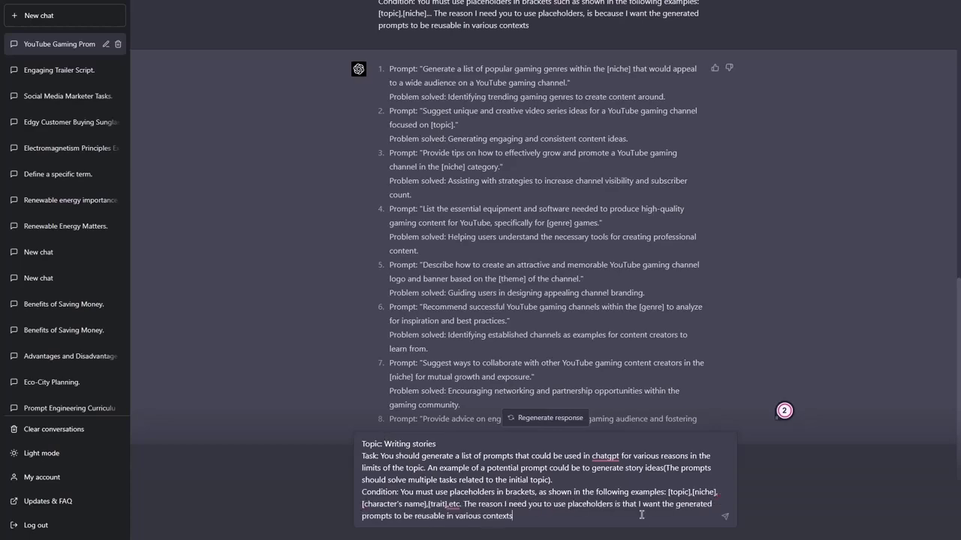
{"action": "key", "text": "Return"}
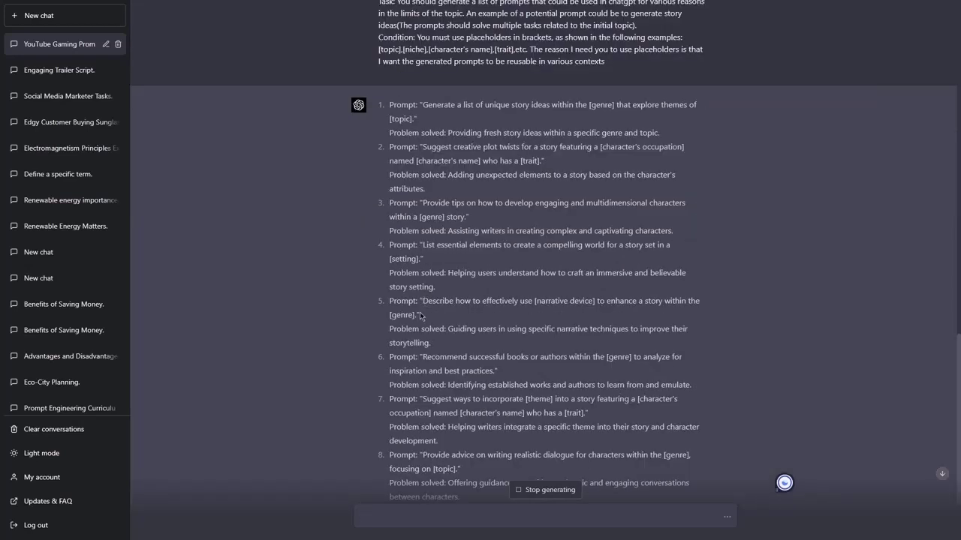
- Copy the second generated prompt, "Suggest creative plot twists for a story featuring a [character's occupation] named [character's name] who has a [trait].", into the message box
{"action": "scroll", "coordinate": [425, 338], "scroll_direction": "up", "scroll_amount": 2}
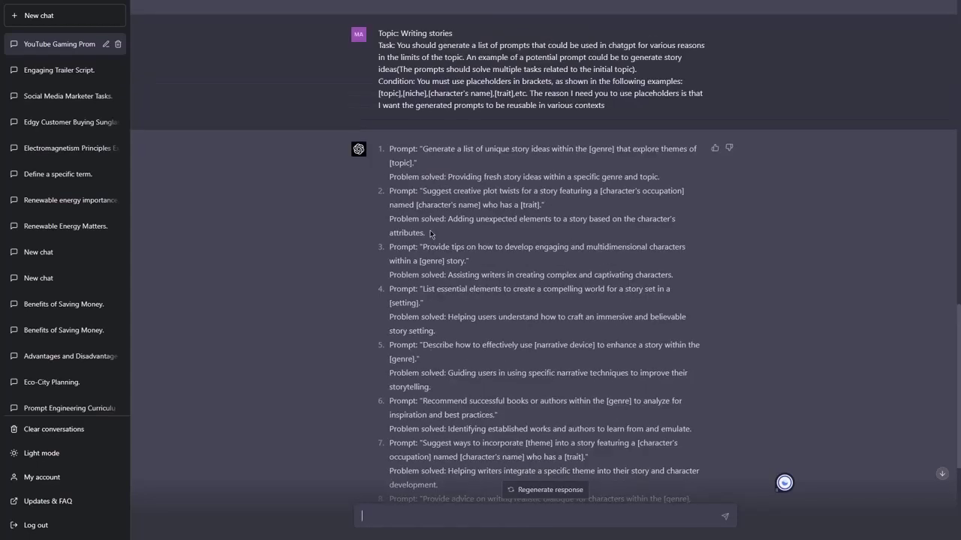
{"action": "left_click_drag", "start_coordinate": [424, 188], "coordinate": [544, 204]}
{"action": "key", "text": "ctrl+c"}
{"action": "left_click", "coordinate": [482, 517]}
{"action": "key", "text": "ctrl+v"}
{"action": "scroll", "coordinate": [482, 335], "scroll_direction": "down", "scroll_amount": 3}
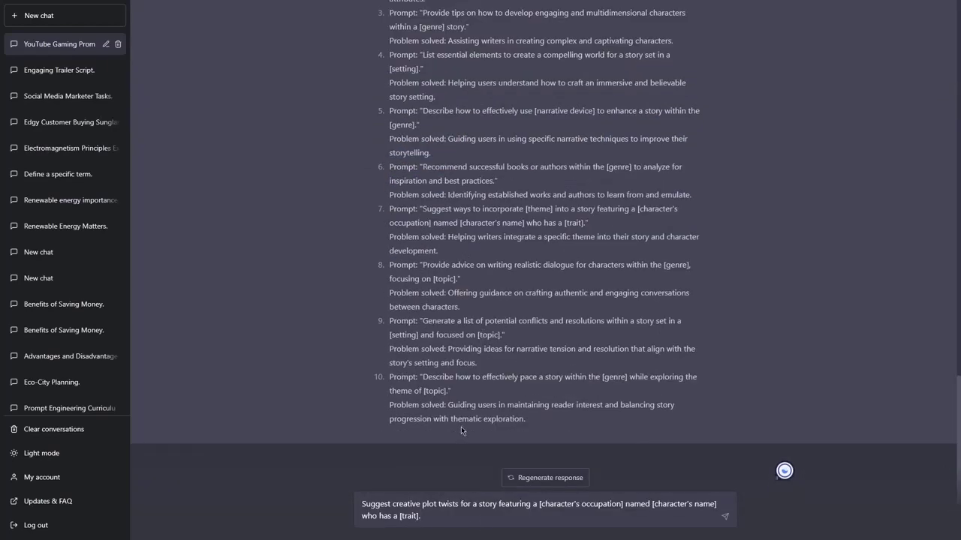
- Add the line "Provide me with 10 examples of this same prompt, but replace the placeholders with whatever is required" below the copied prompt and send it
{"action": "key", "text": "shift+Return"}
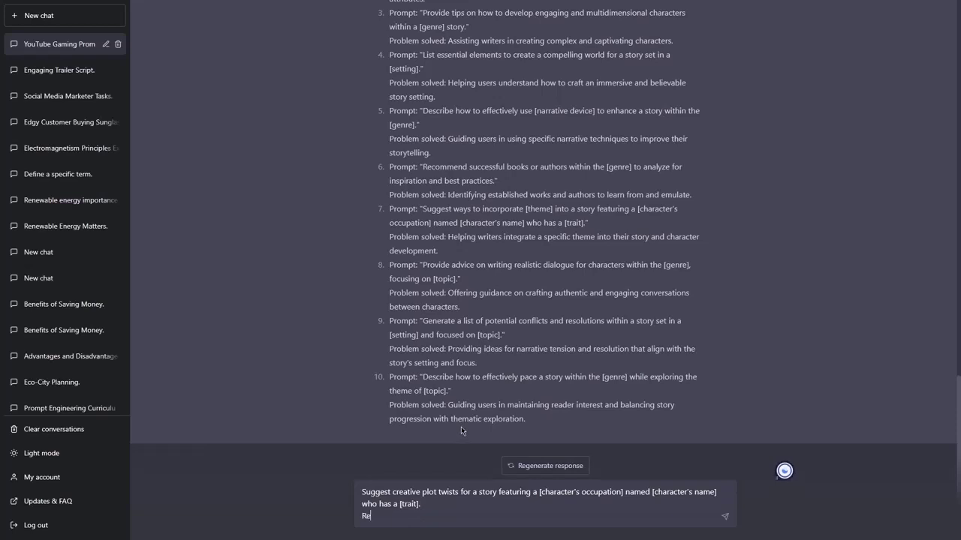
{"action": "type", "text": "Provide me with 10 exampe"}
{"action": "key", "text": "BackSpace"}
{"action": "type", "text": "les of this same"}
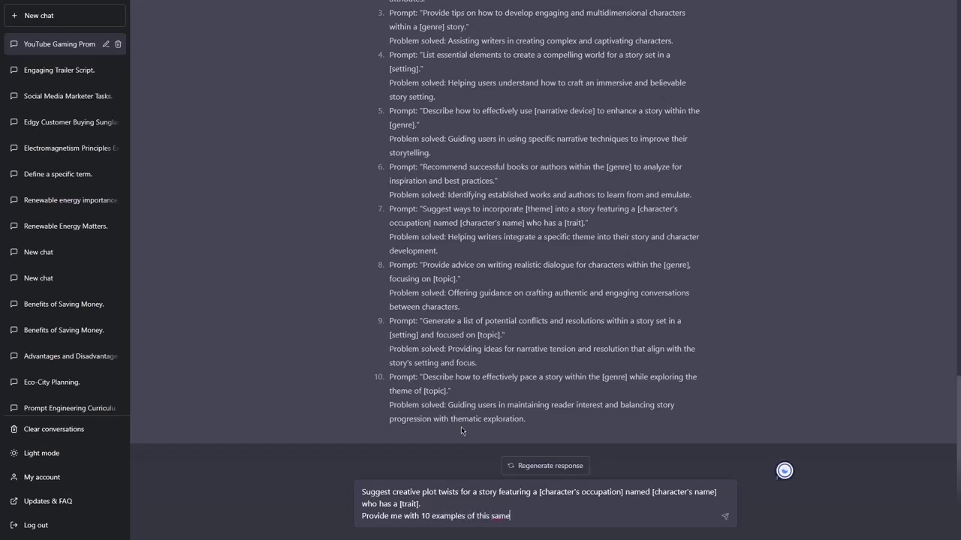
{"action": "type", "text": " prompt, but replace the placeholders, with"}
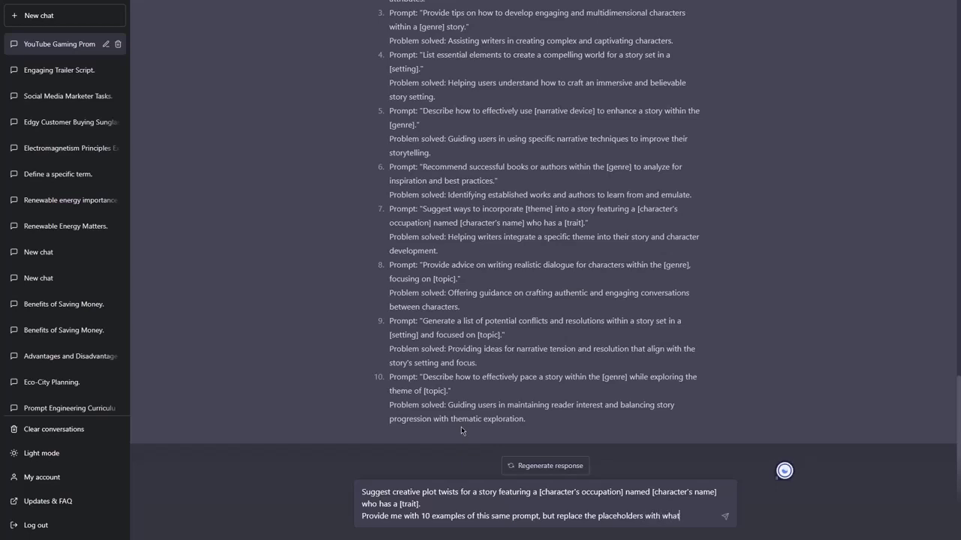
{"action": "type", "text": "whatever is required"}
{"action": "key", "text": "Return"}
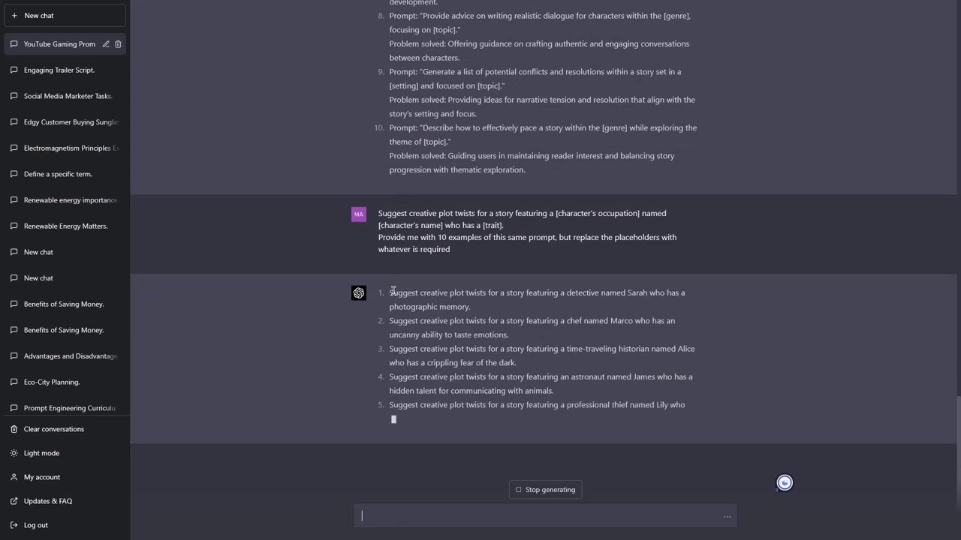
- Copy the eighth generated example, about a doctor with the ability to heal others by absorbing their pain, and send it as a new prompt
{"action": "left_click_drag", "start_coordinate": [378, 215], "coordinate": [420, 198]}
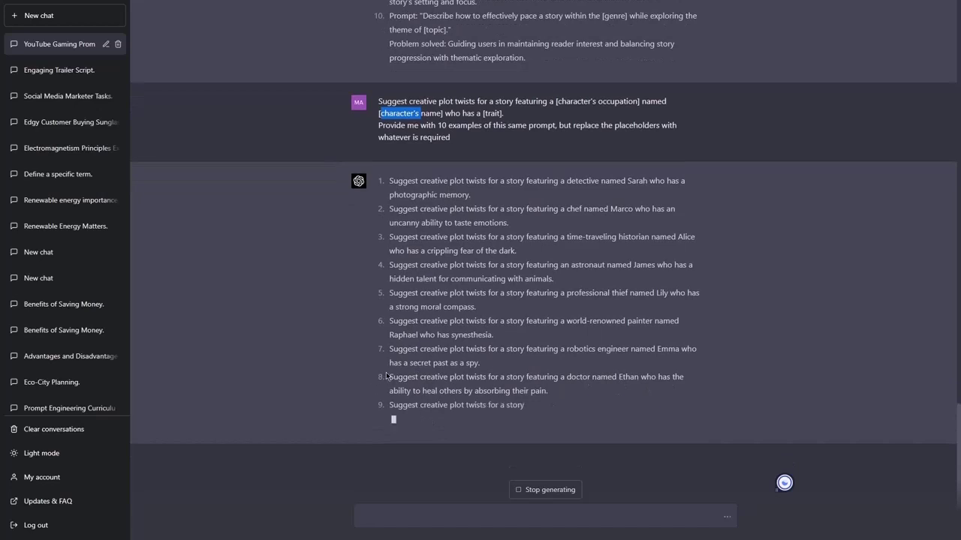
{"action": "left_click_drag", "start_coordinate": [388, 376], "coordinate": [555, 383]}
{"action": "left_click", "coordinate": [470, 525]}
{"action": "key", "text": "ctrl+v"}
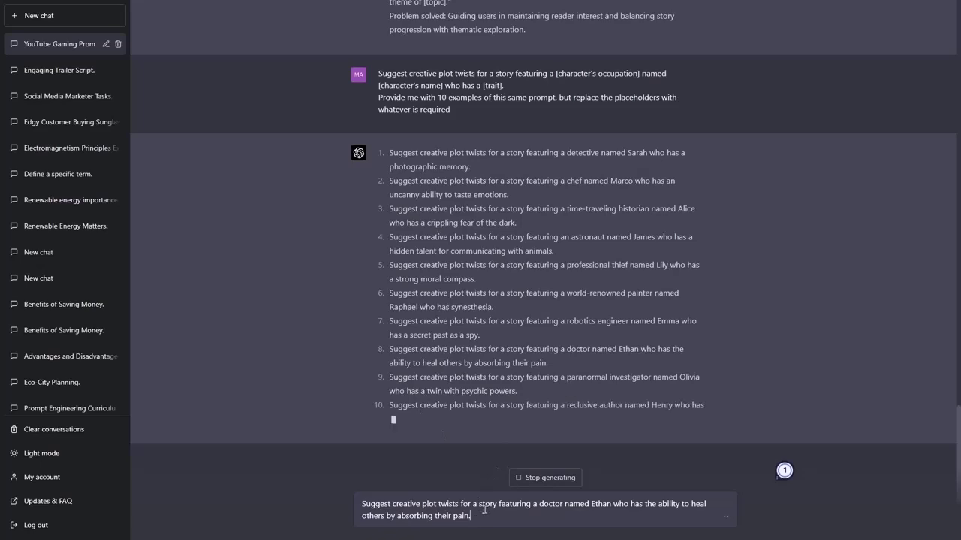
{"action": "scroll", "coordinate": [480, 256], "scroll_direction": "up", "scroll_amount": 15}
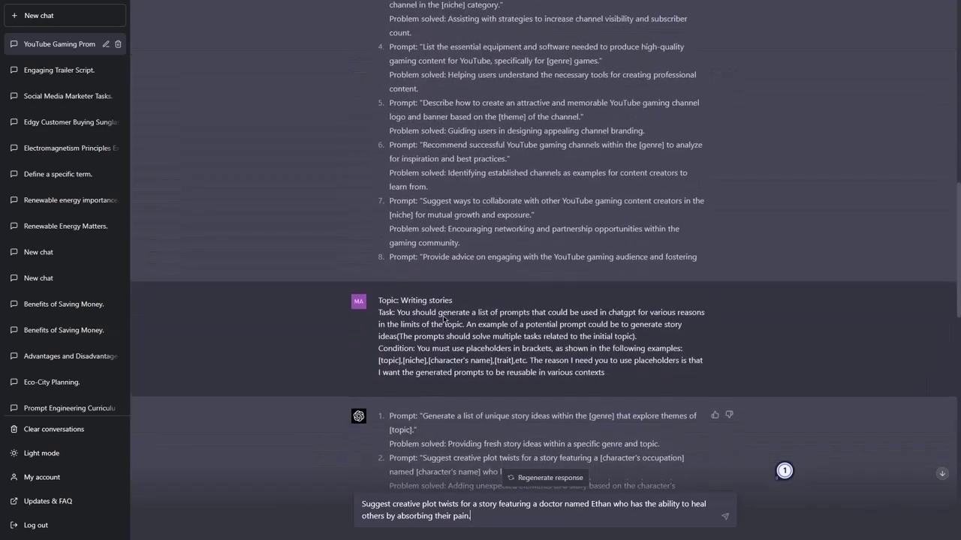
{"action": "left_click_drag", "start_coordinate": [378, 296], "coordinate": [622, 366]}
{"action": "scroll", "coordinate": [625, 368], "scroll_direction": "down", "scroll_amount": 15}
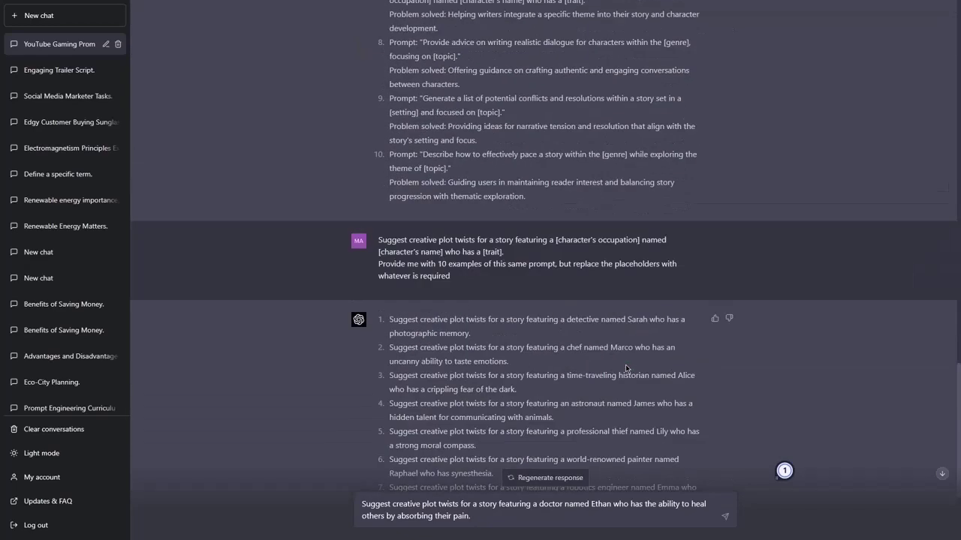
{"action": "key", "text": "Return"}
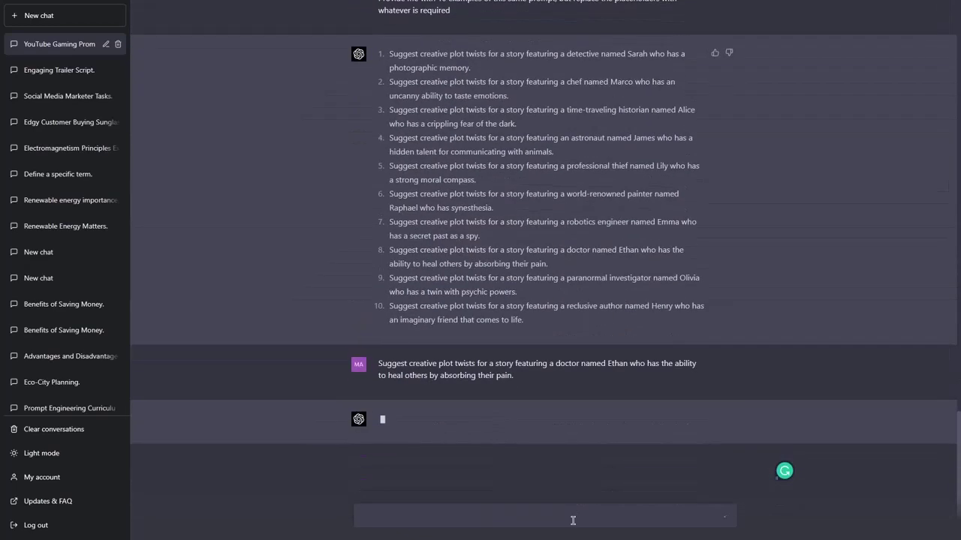